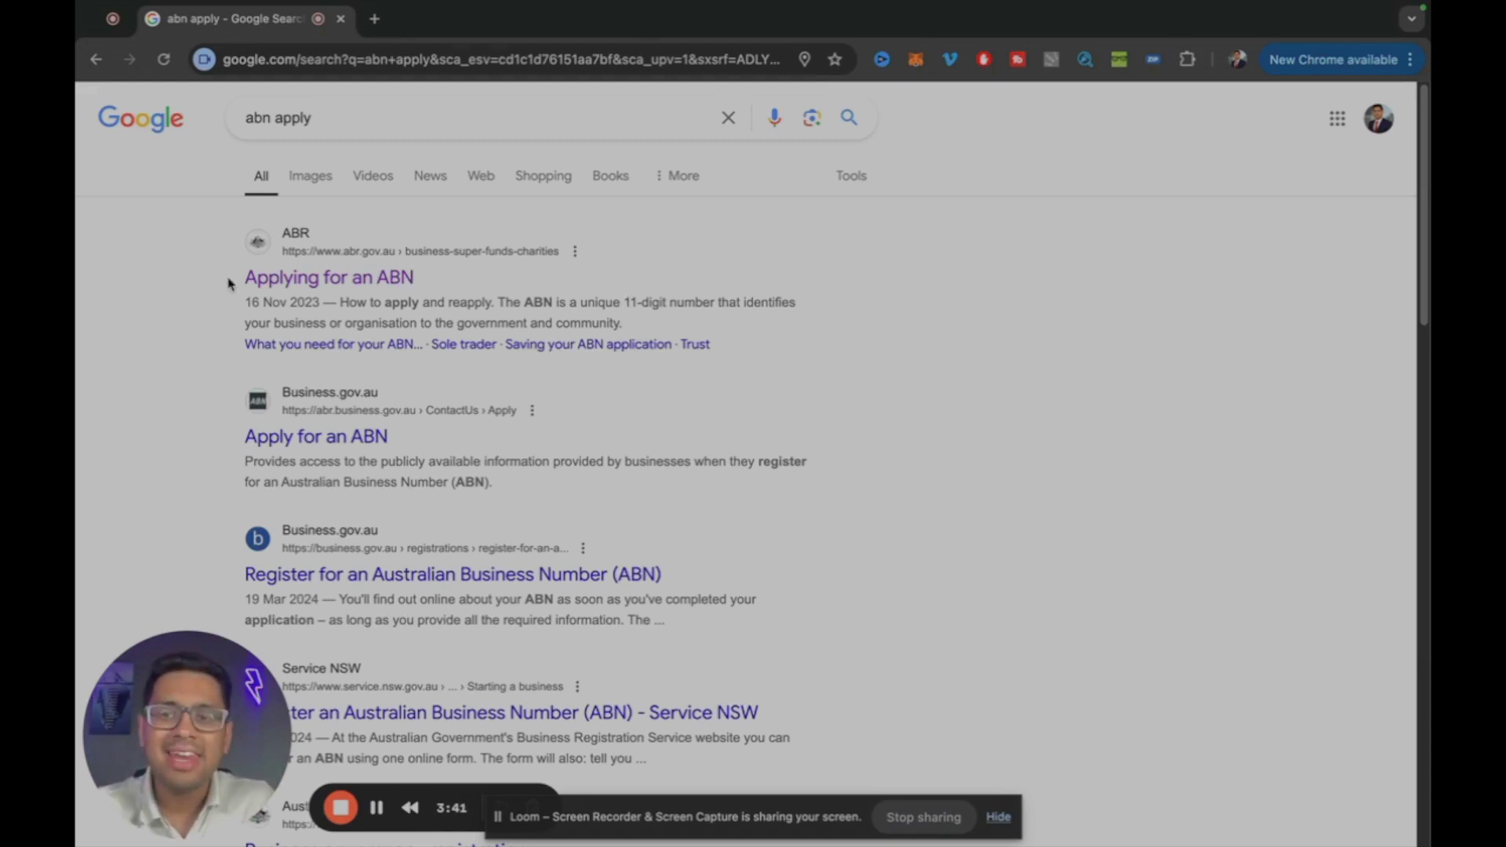
Step: Open the Applying for an ABN page, agree to provide true and correct information, and begin the application
left_click(284, 285)
scroll(714, 618, "down", 3)
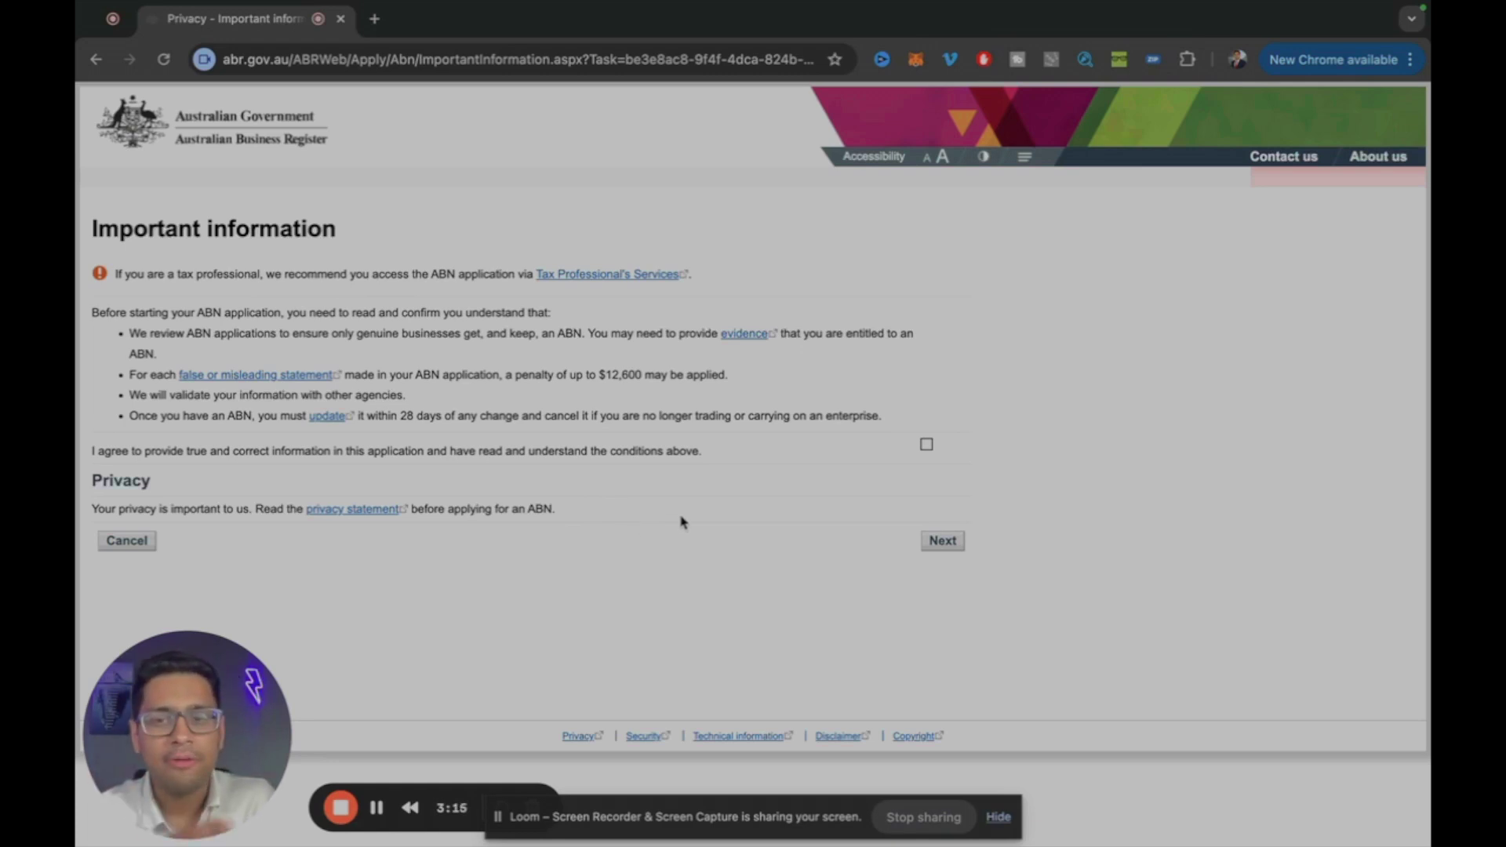
left_click_drag(536, 374, 659, 372)
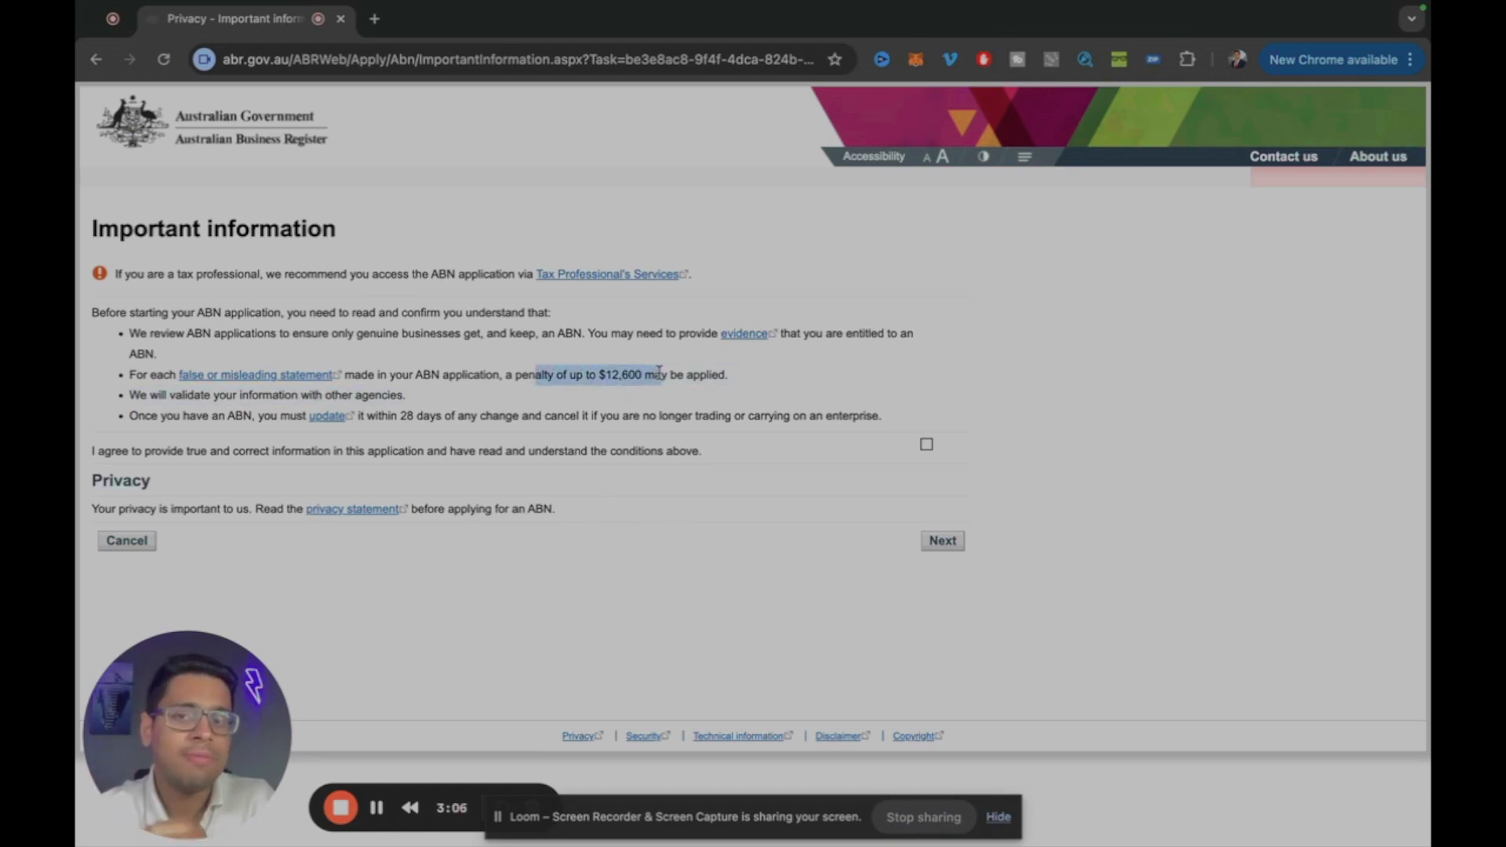
left_click(658, 377)
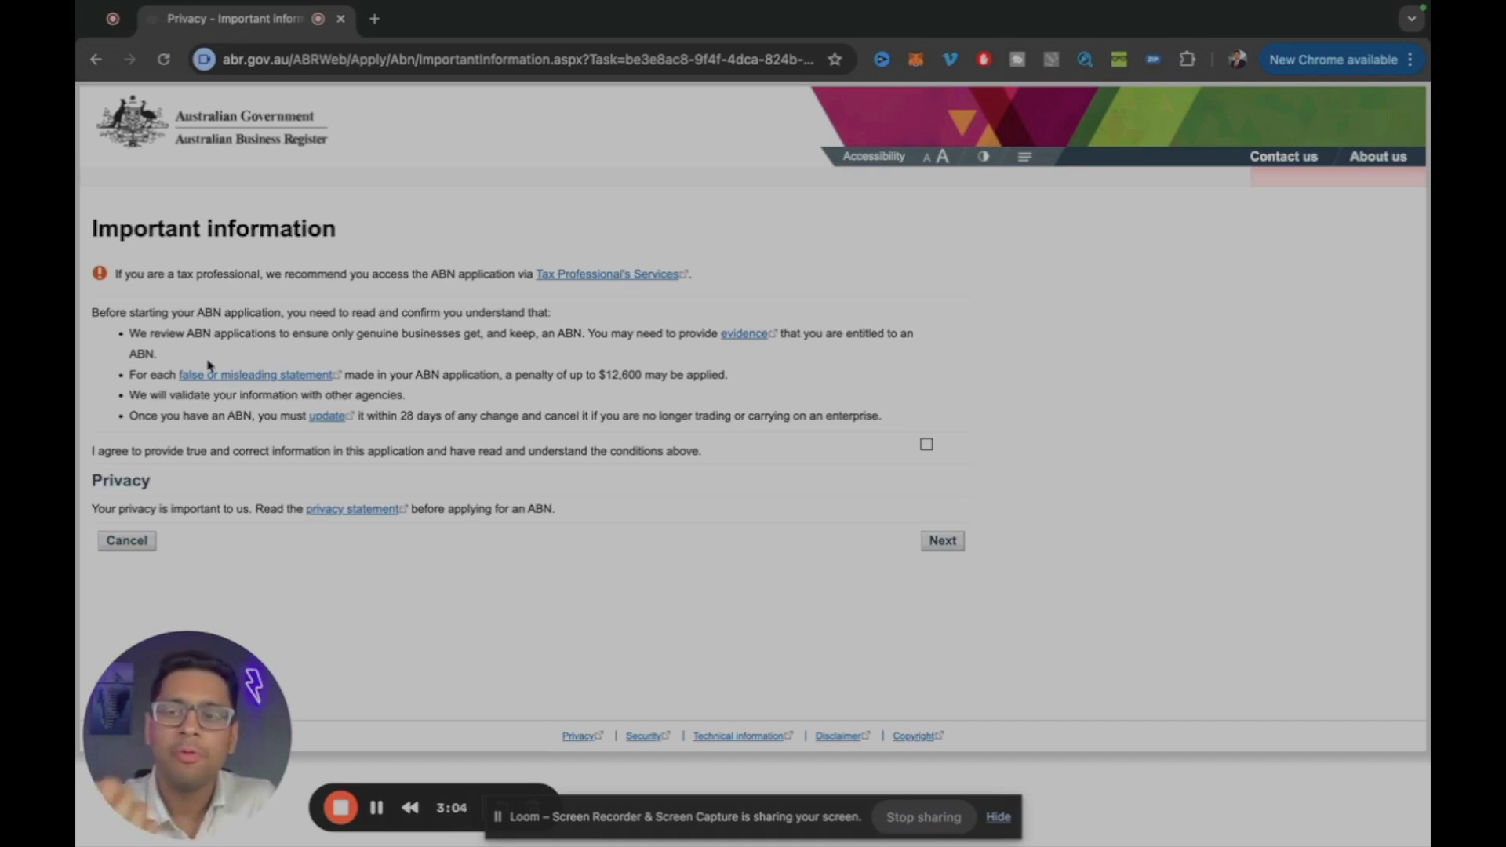
left_click(926, 444)
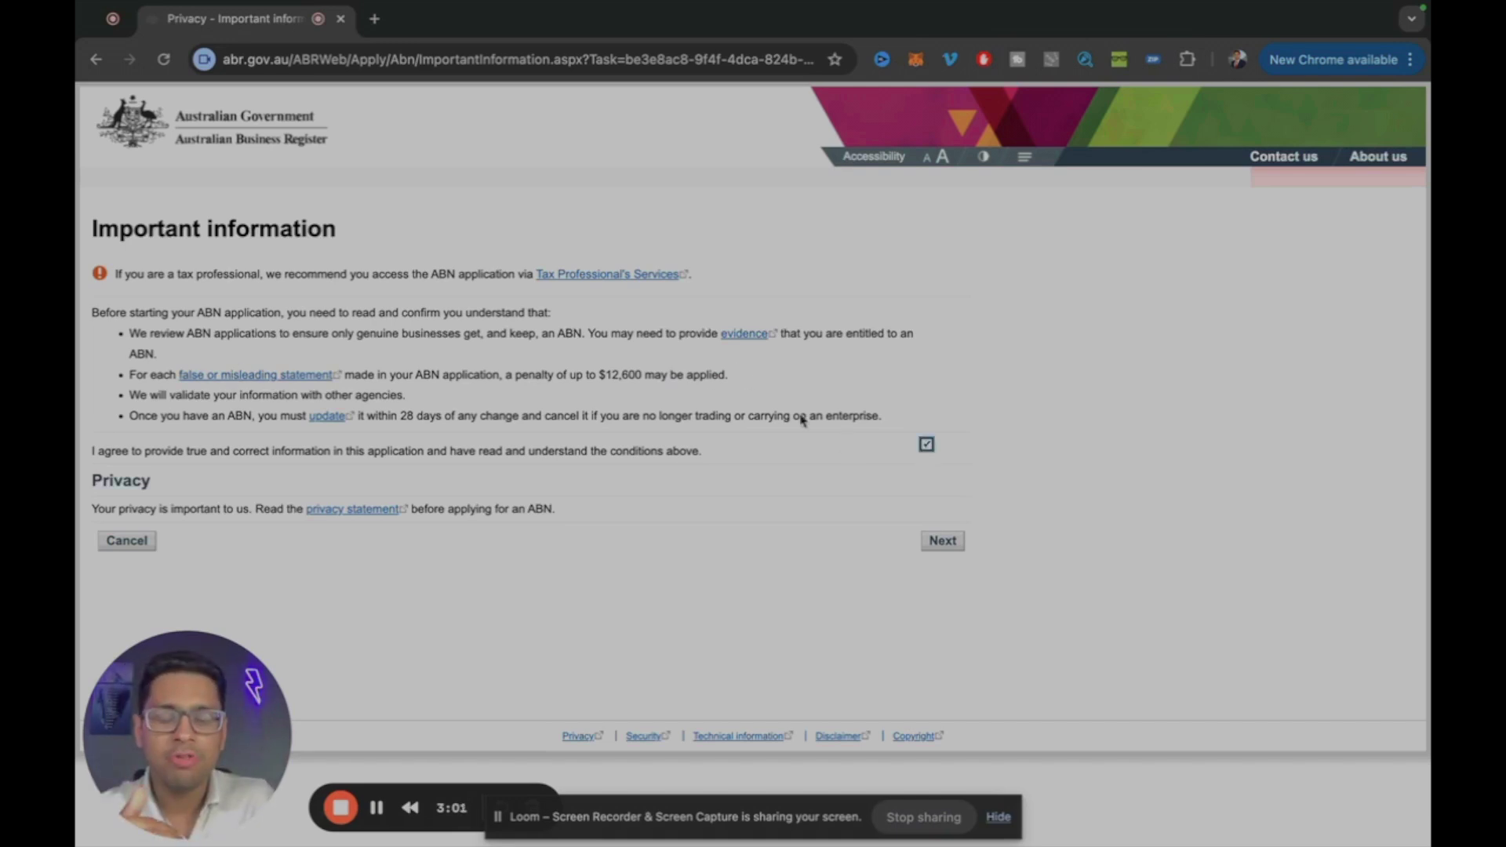
left_click(944, 540)
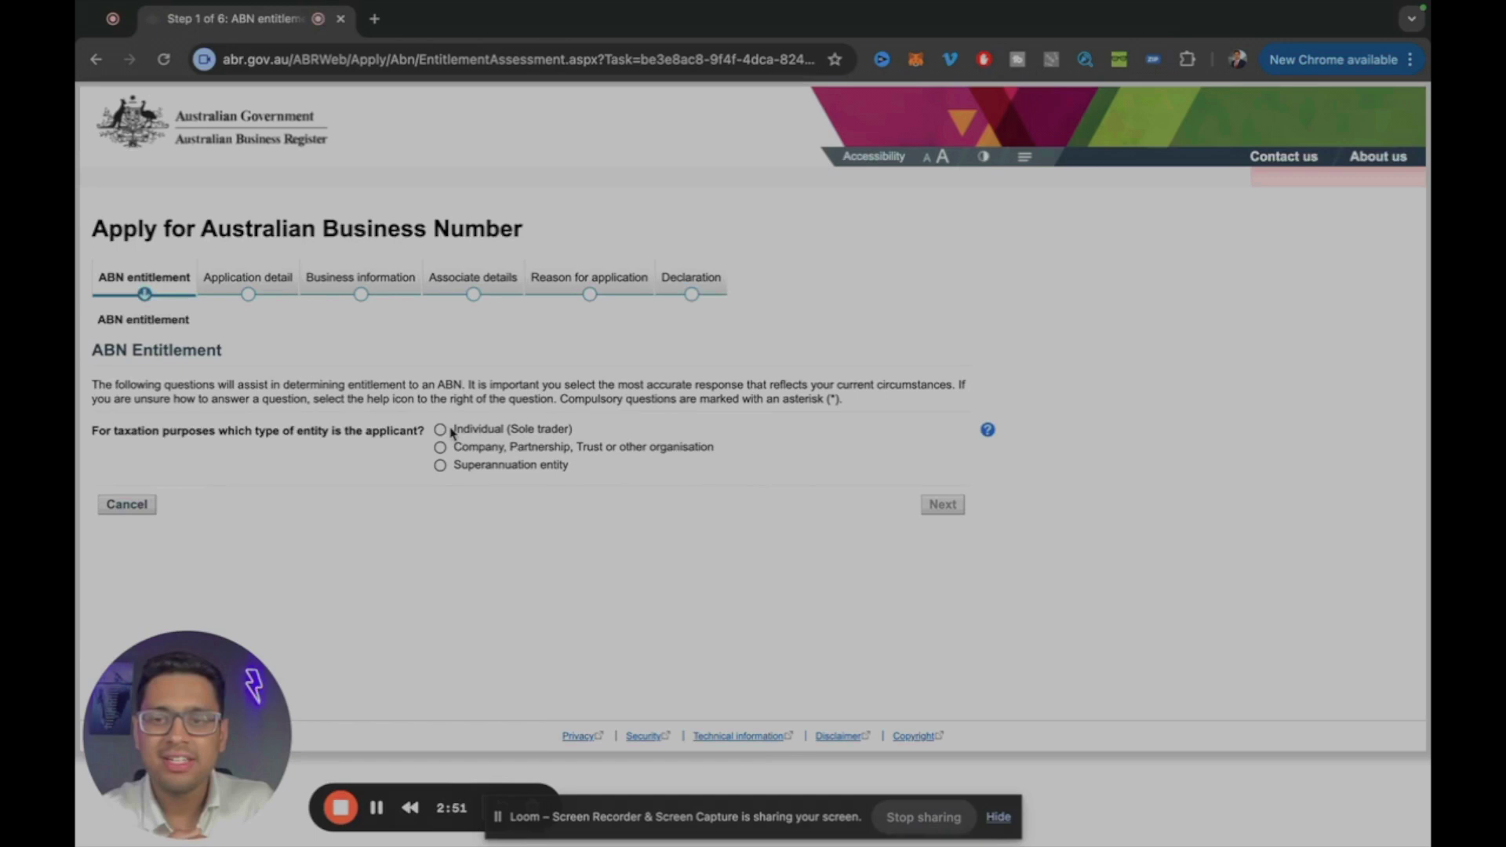
Step: Answer Individual (Sole trader), Yes to Australian activities, Yes to started, and 'In the form of a business'
left_click(441, 430)
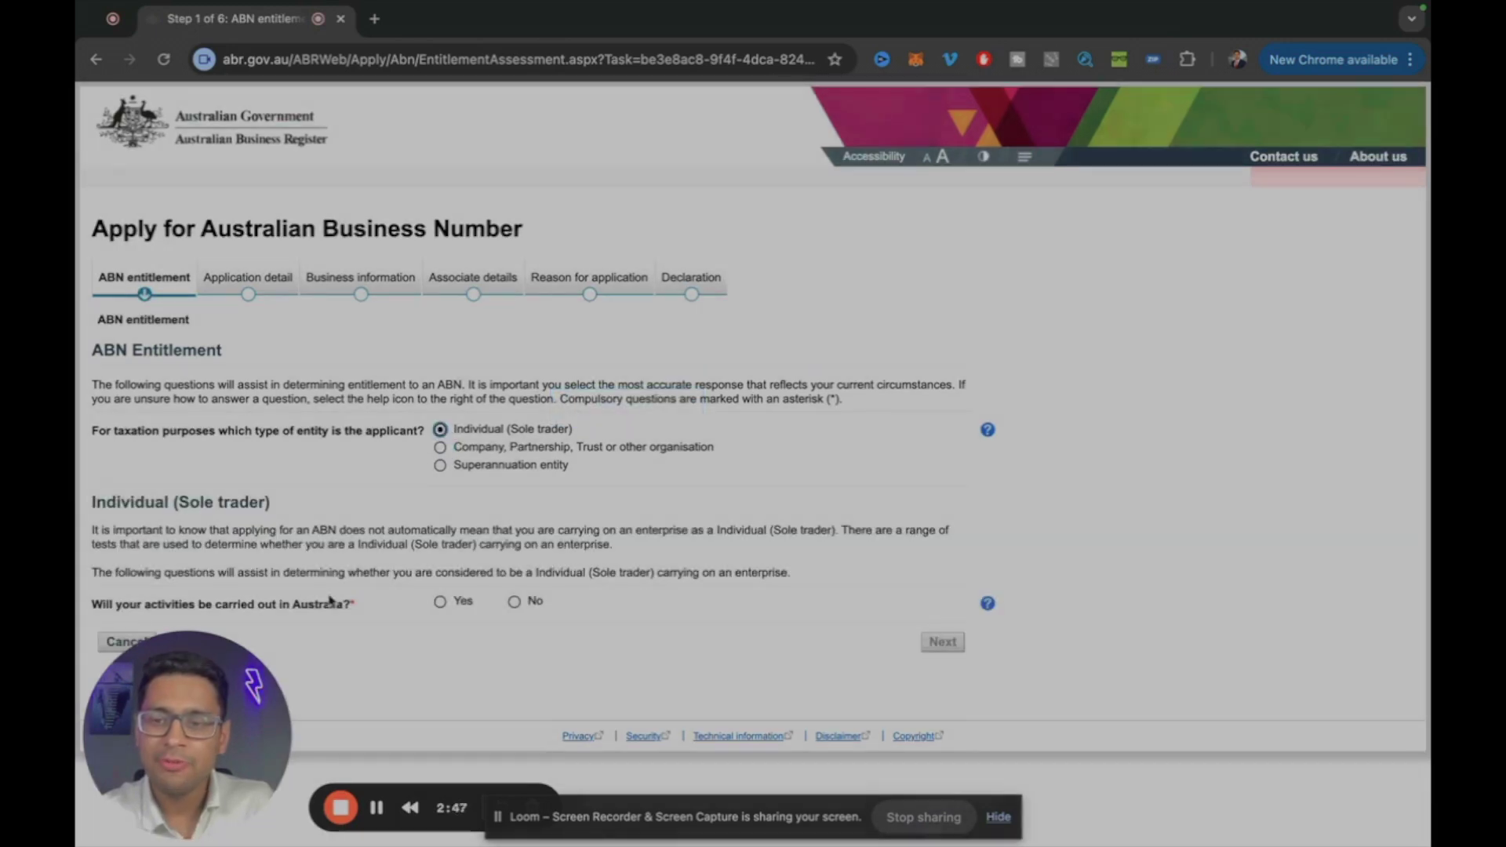
left_click(440, 601)
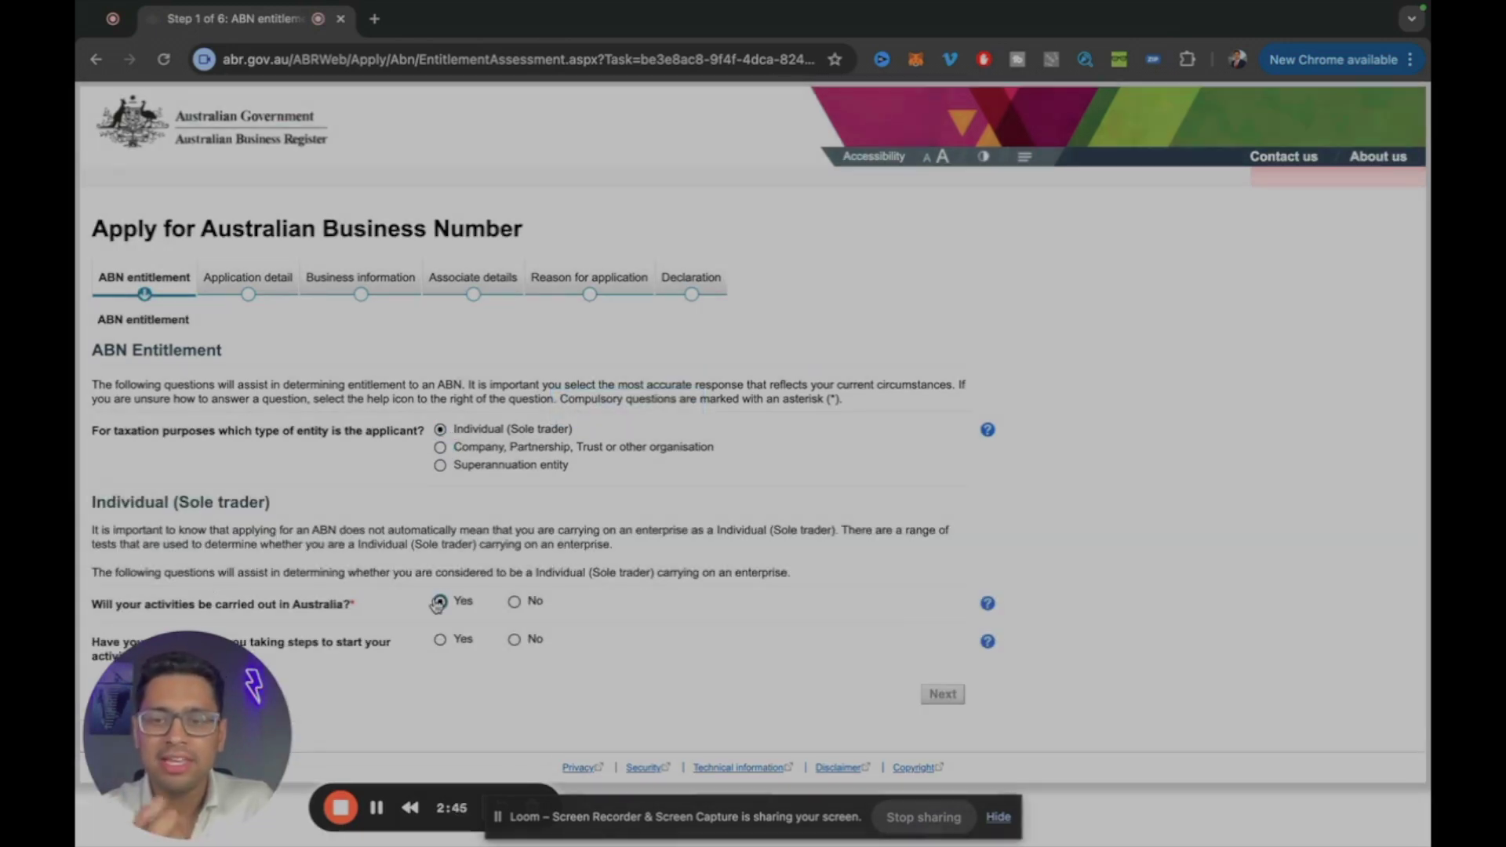
left_click(440, 640)
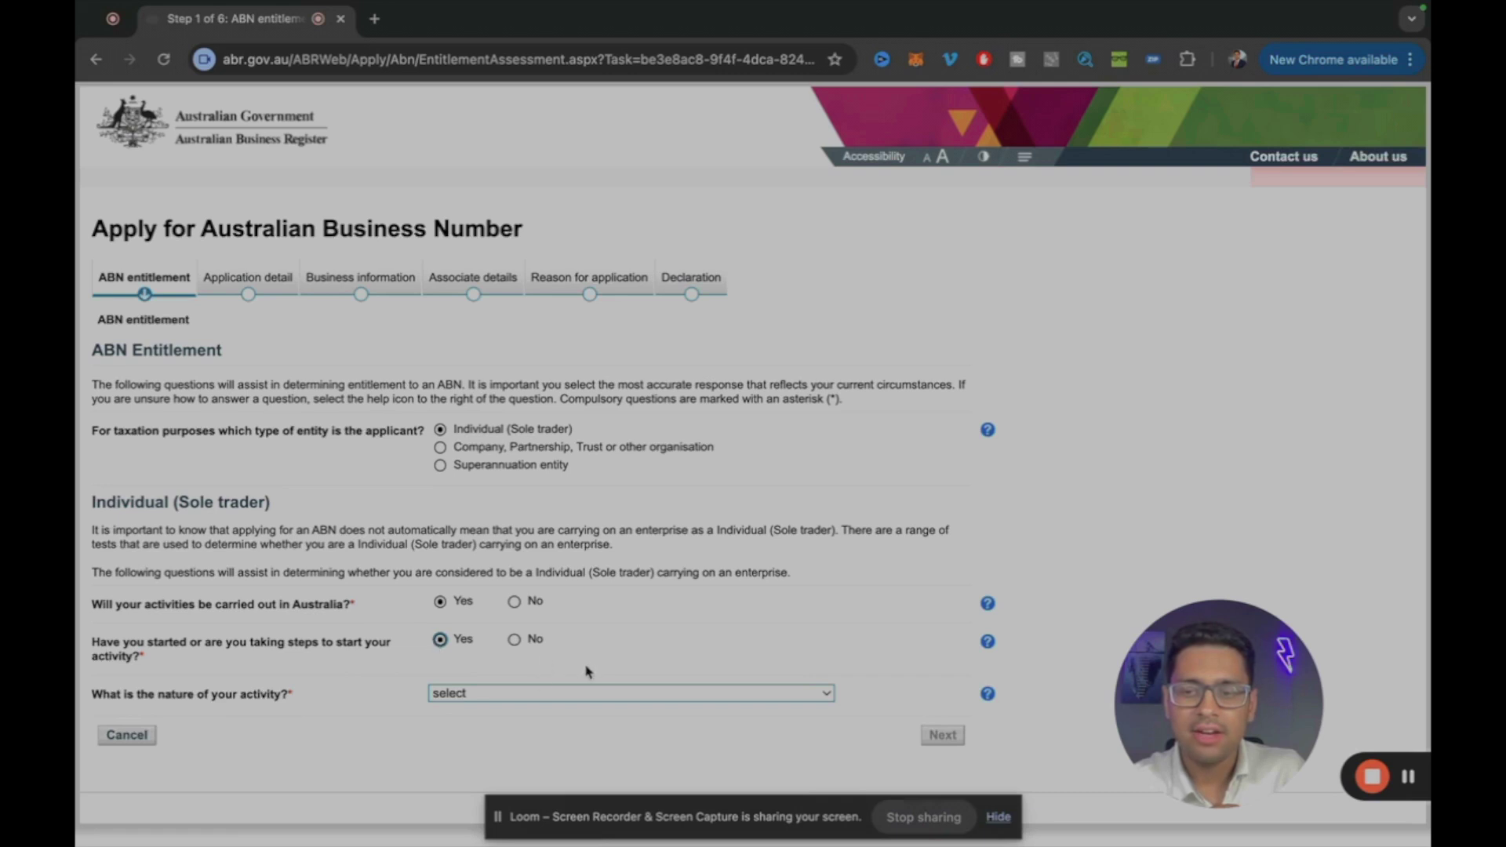
left_click(496, 695)
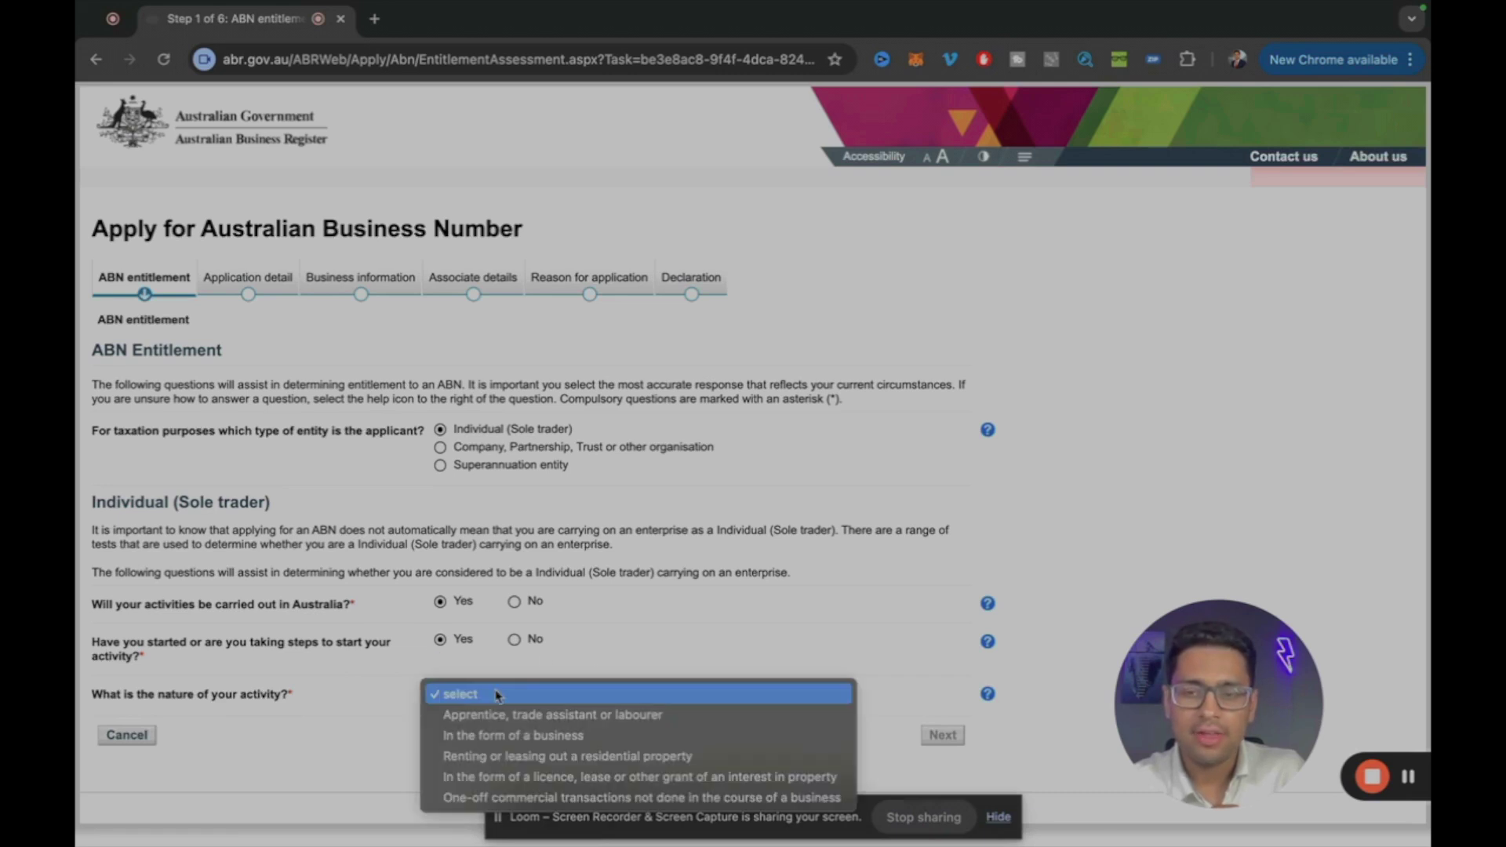
left_click(518, 736)
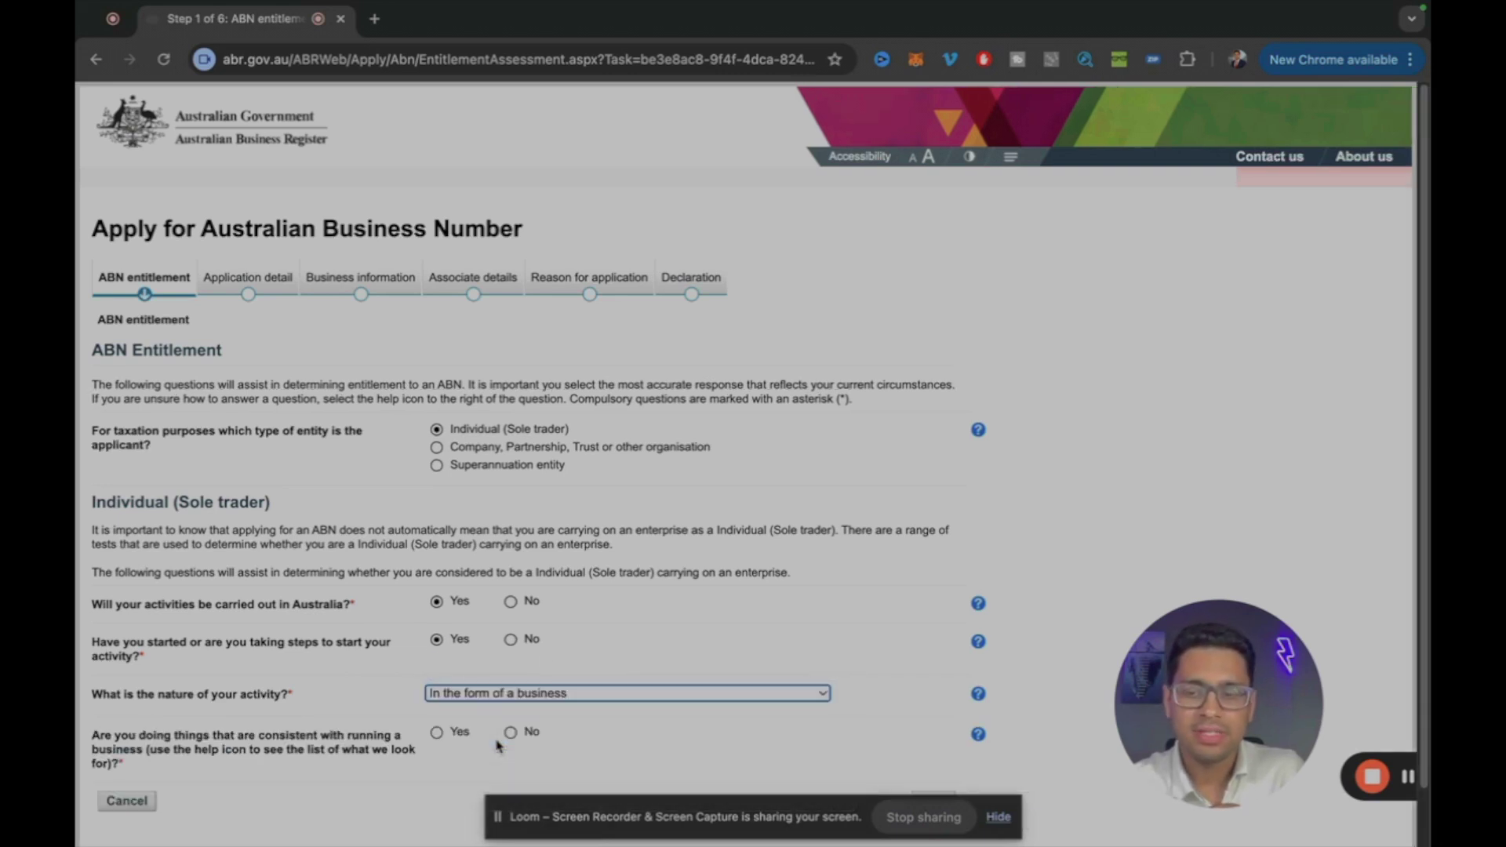
scroll(461, 714, "down", 1)
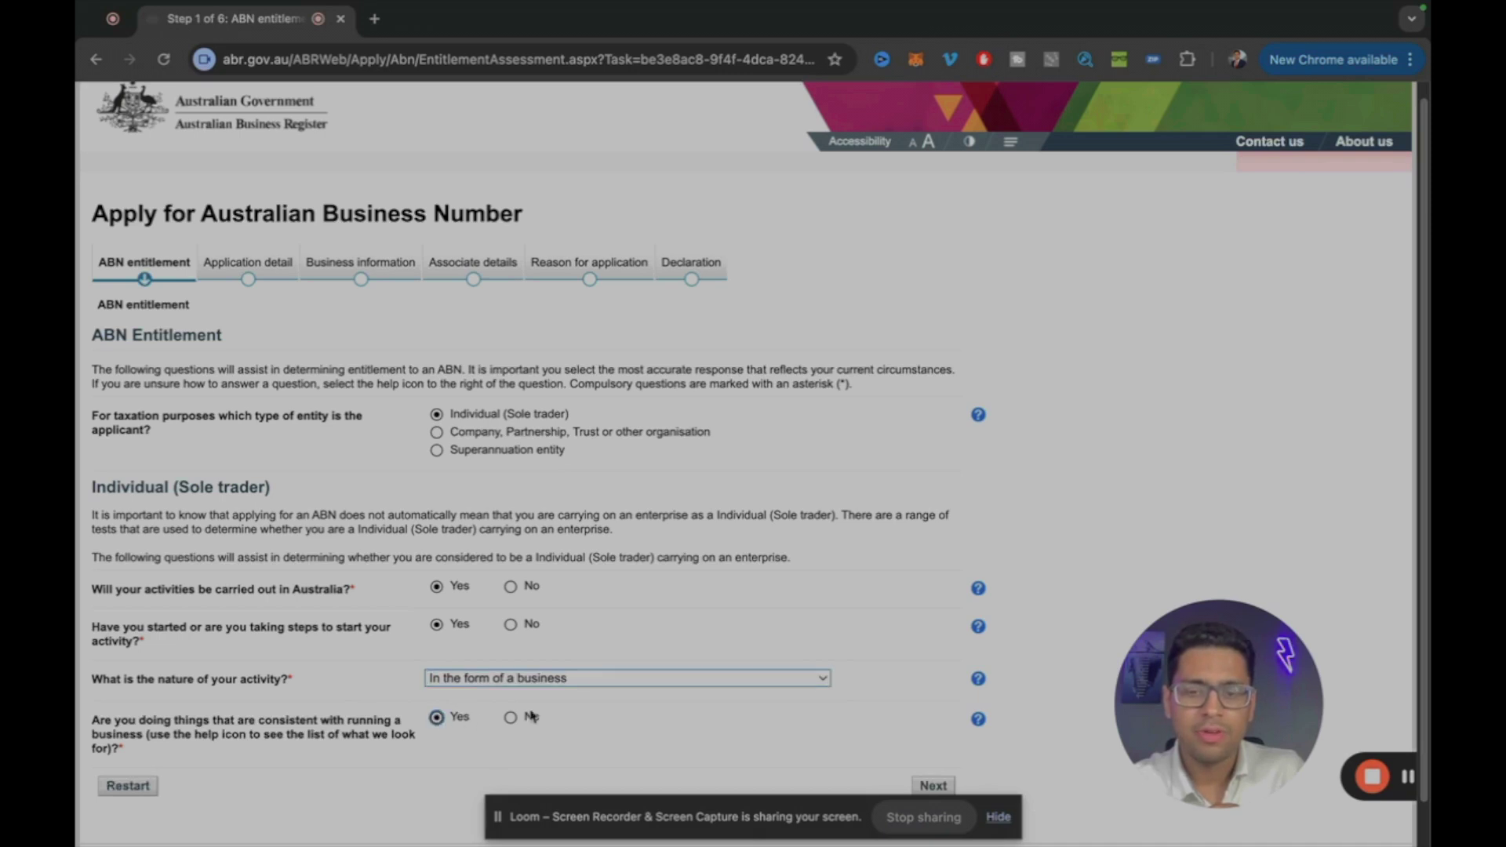
left_click(562, 680)
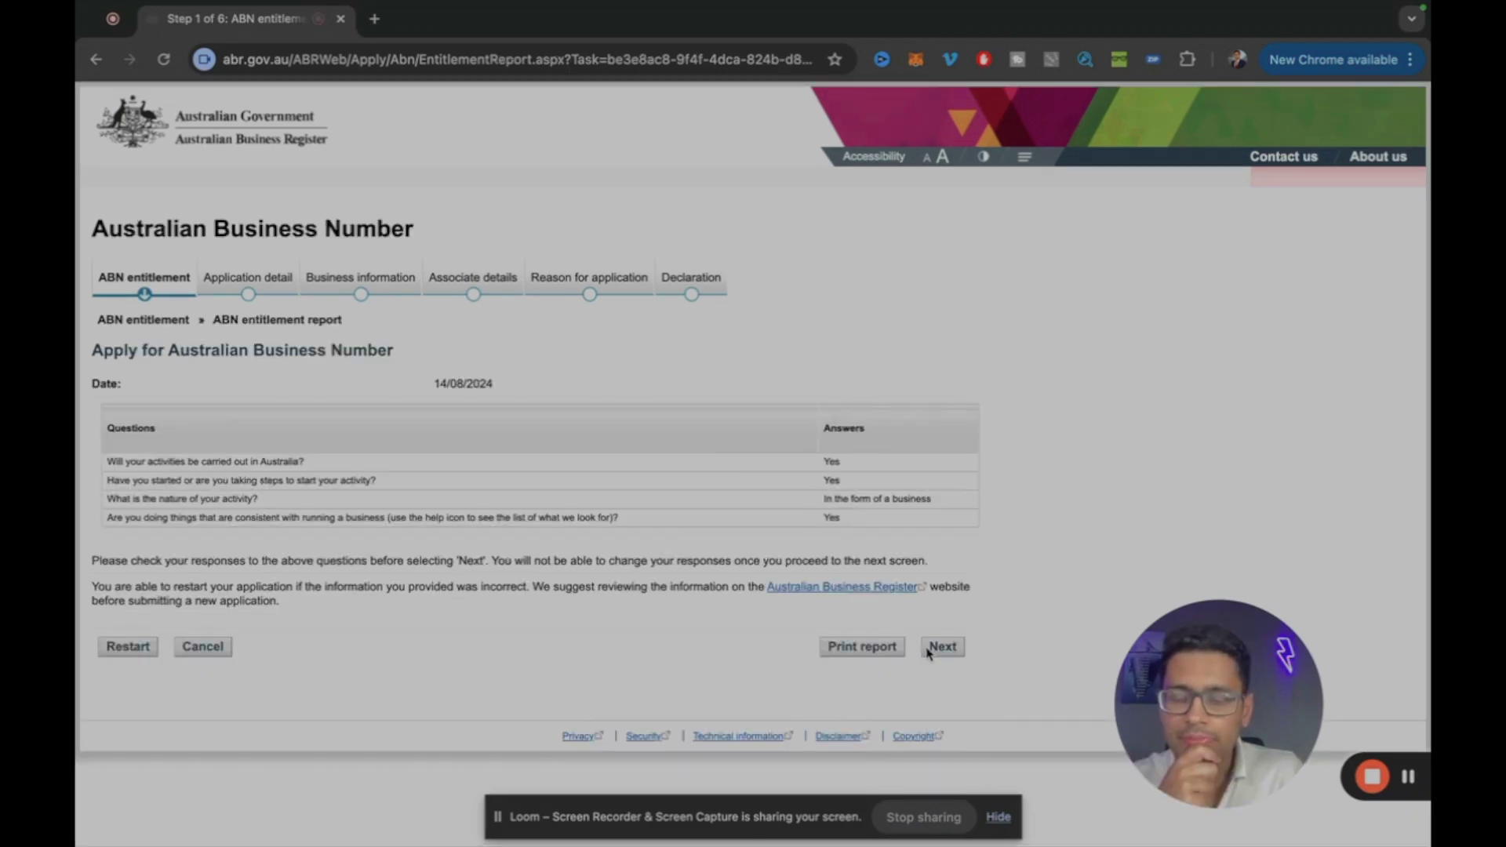
Step: Accept the entitlement report, then answer No existing ABN, Yes apply for ABN, Yes have TFN, No TFN application
left_click(931, 650)
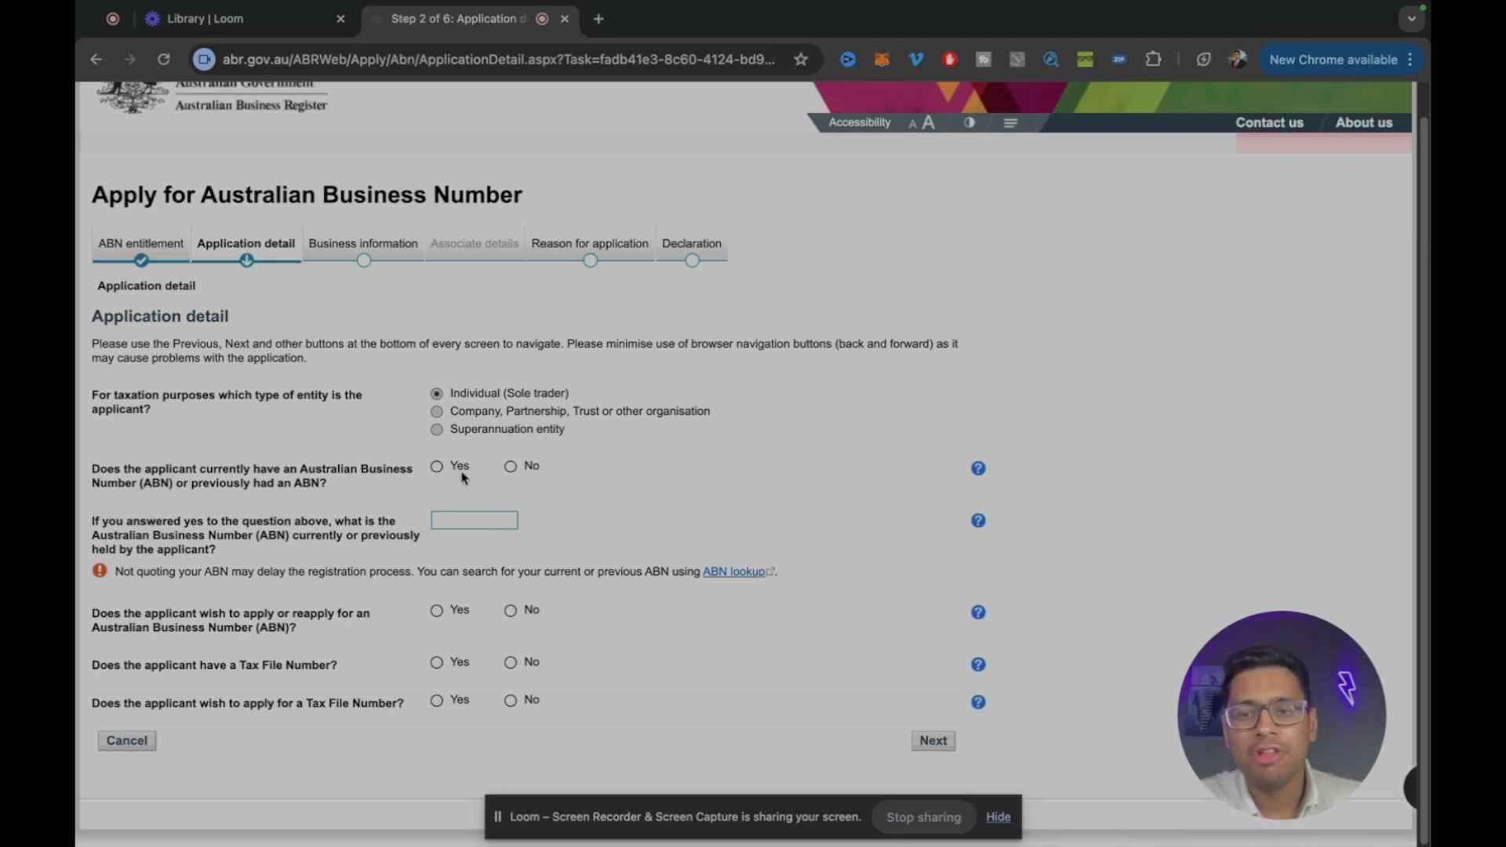
left_click(461, 470)
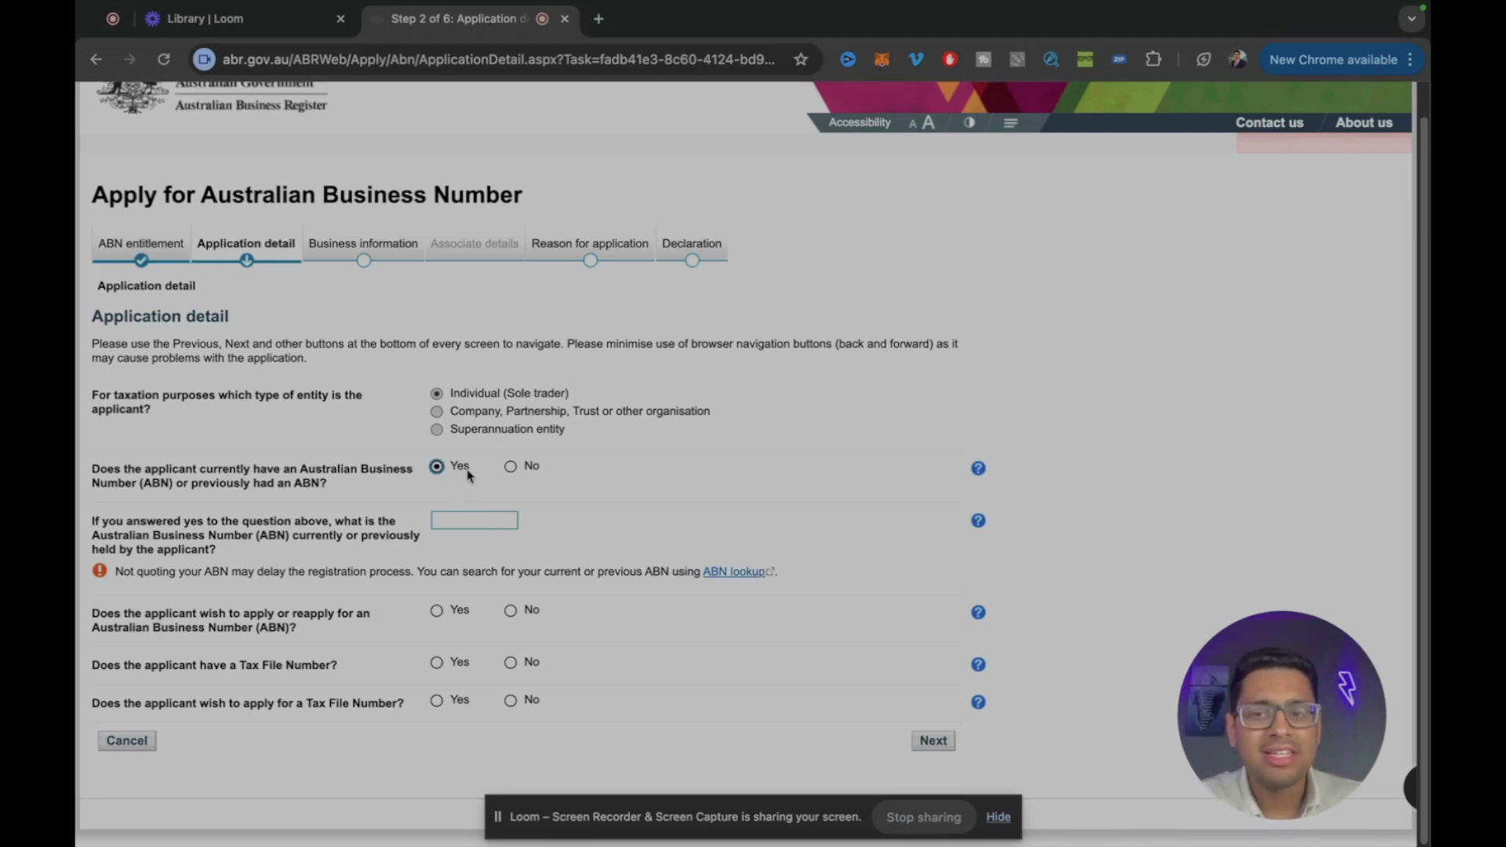
left_click(524, 473)
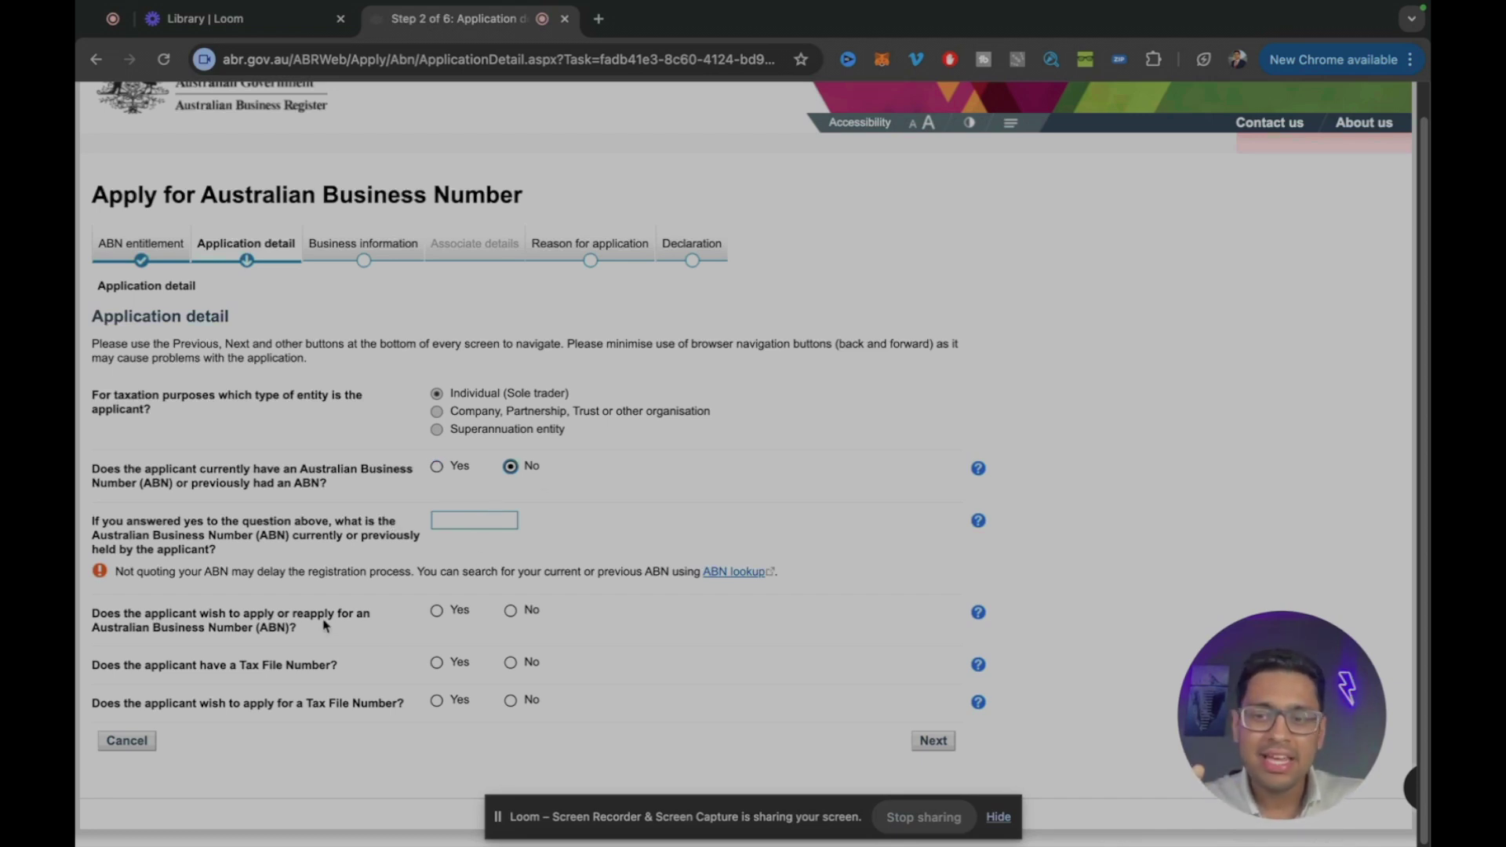
left_click(437, 611)
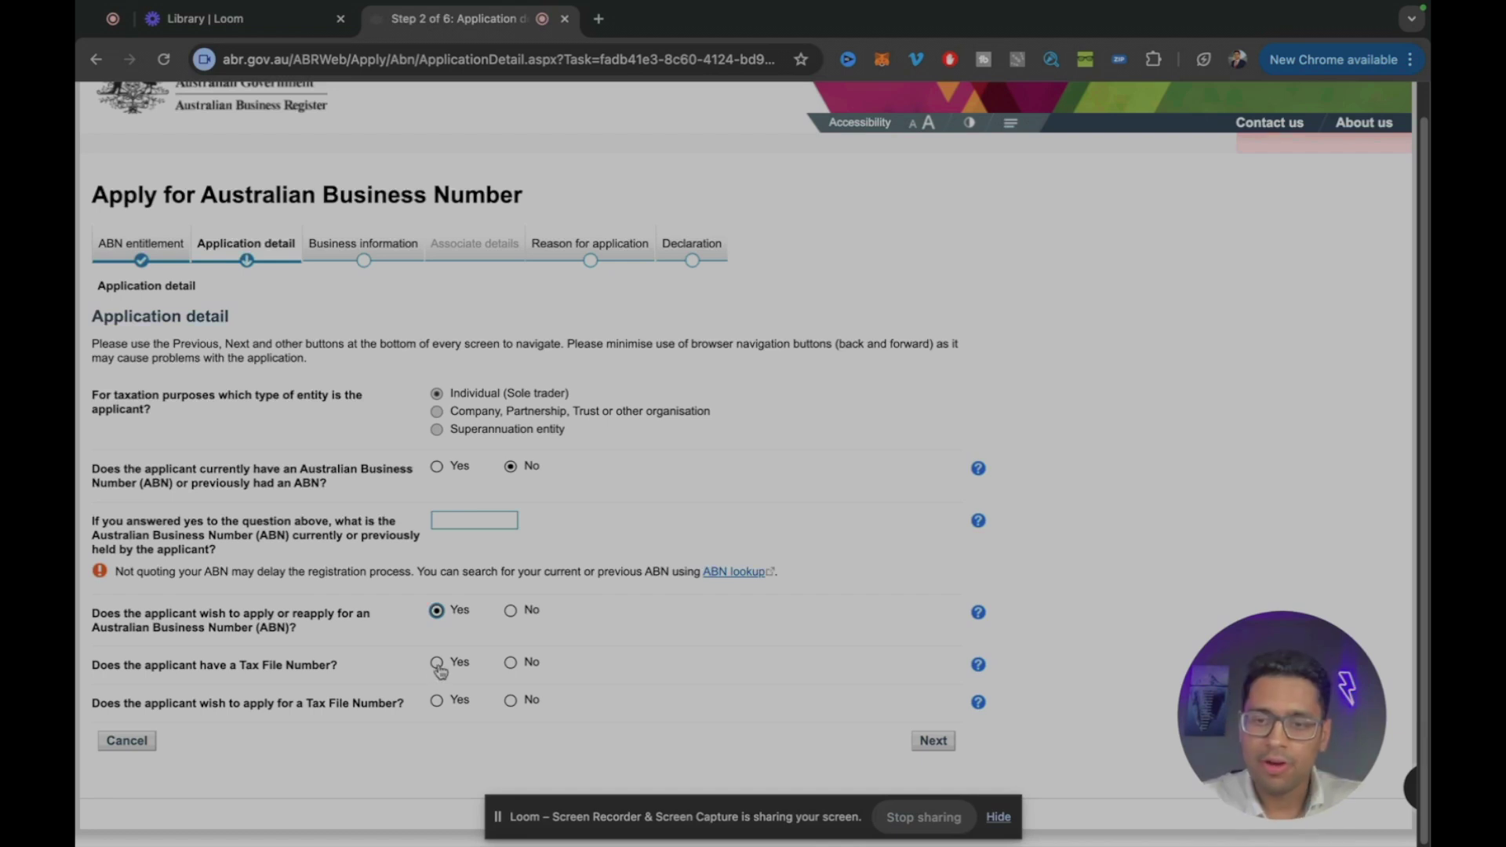
left_click(436, 664)
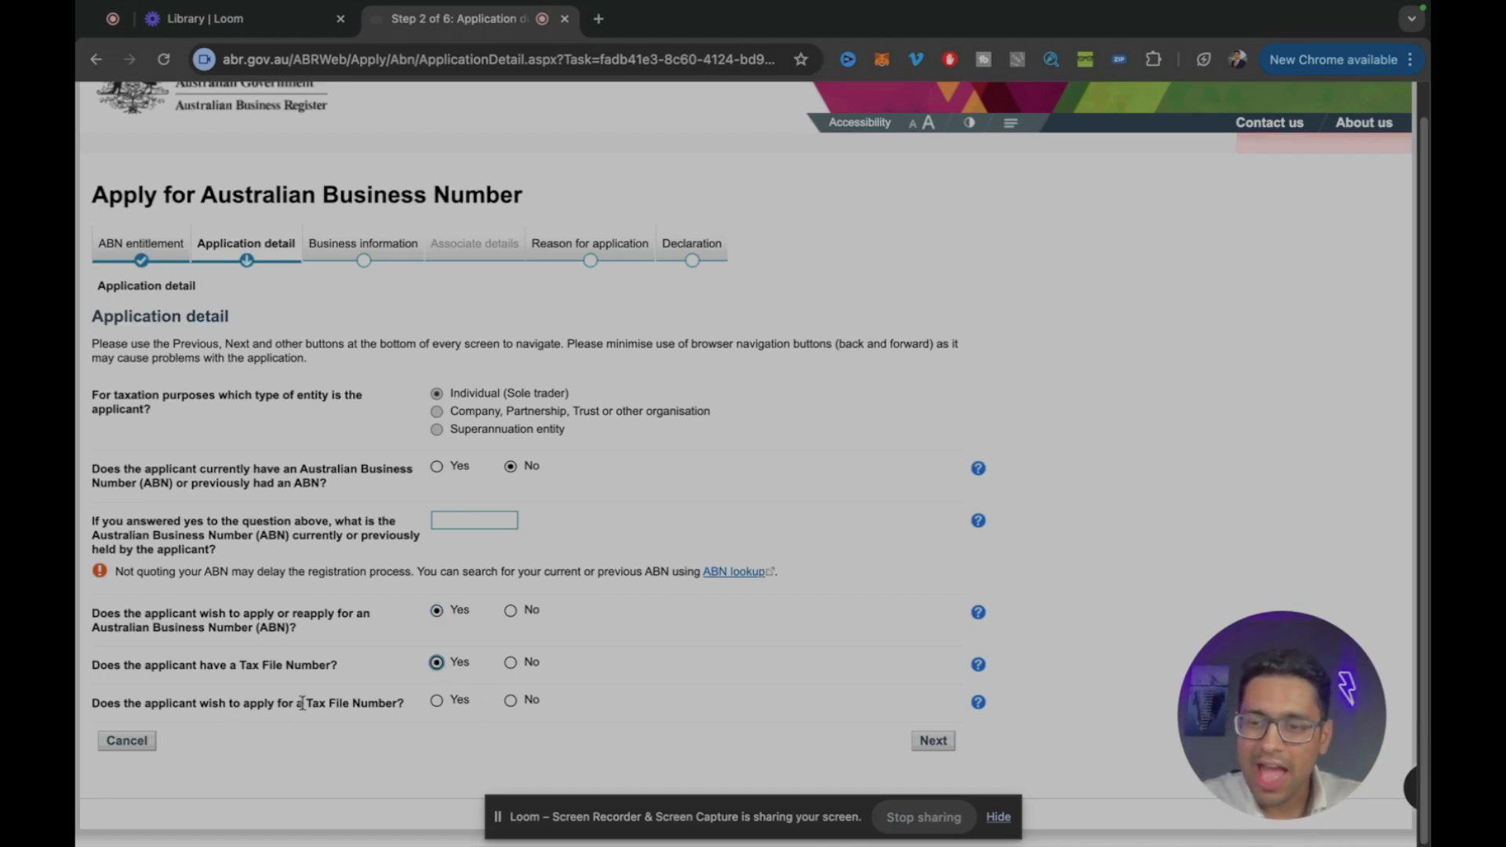
left_click(511, 701)
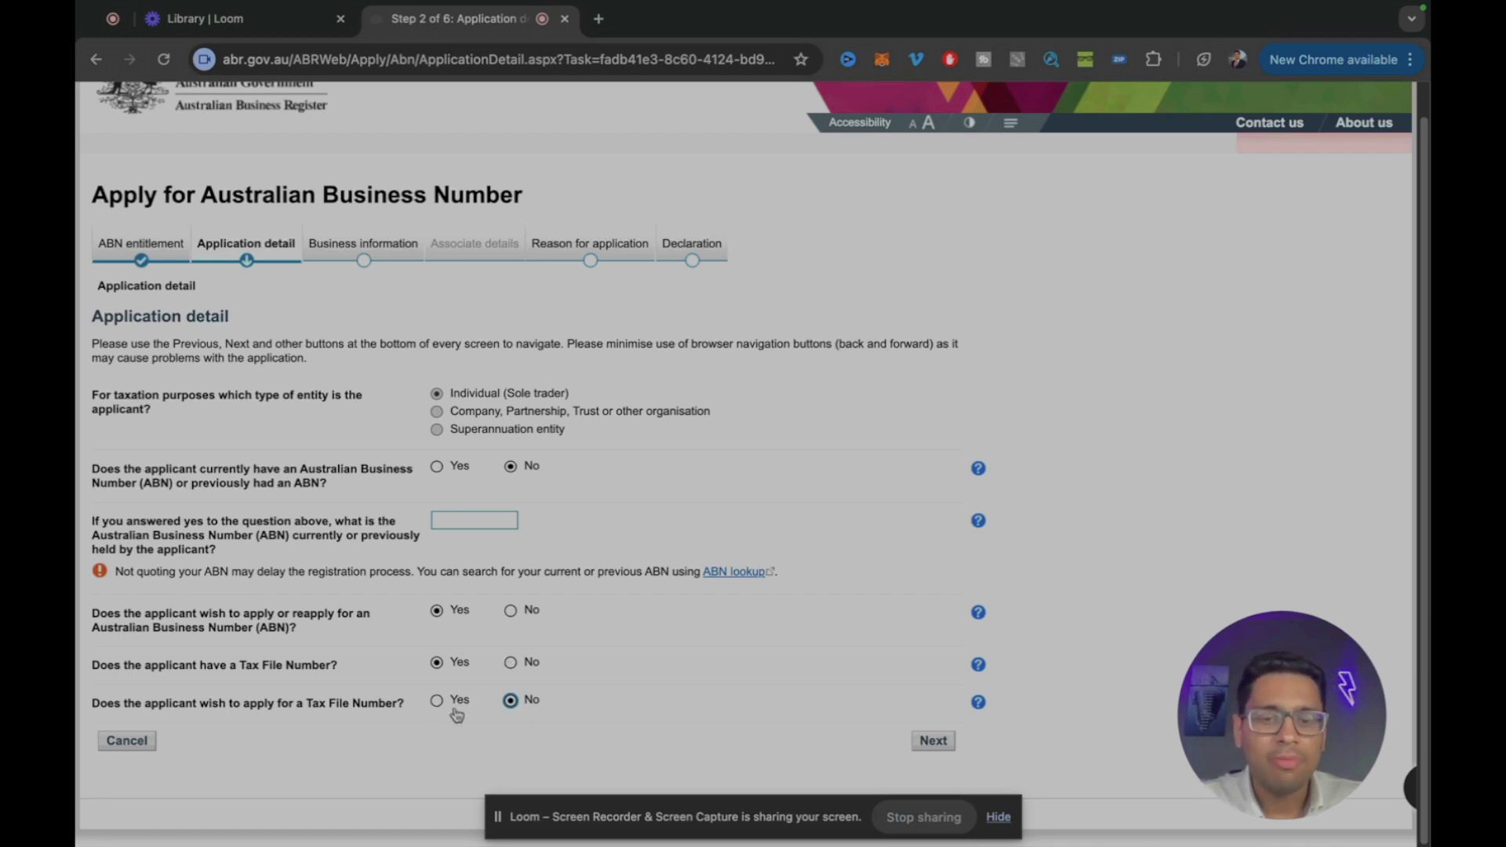
left_click(933, 742)
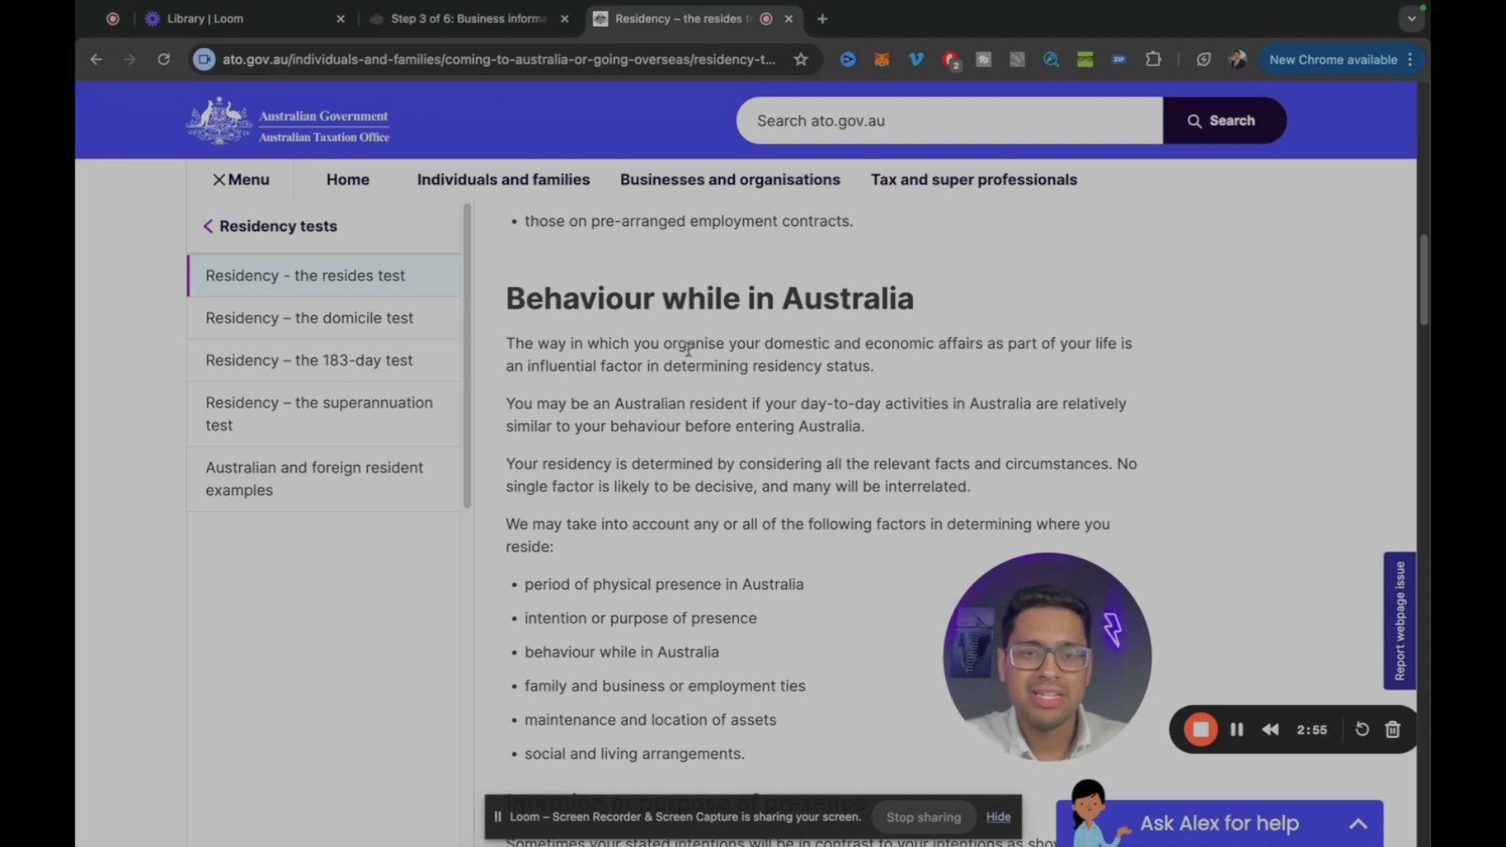
Step: Scroll through the ATO resides test page to read the factors for deciding residency
scroll(701, 345, "up", 15)
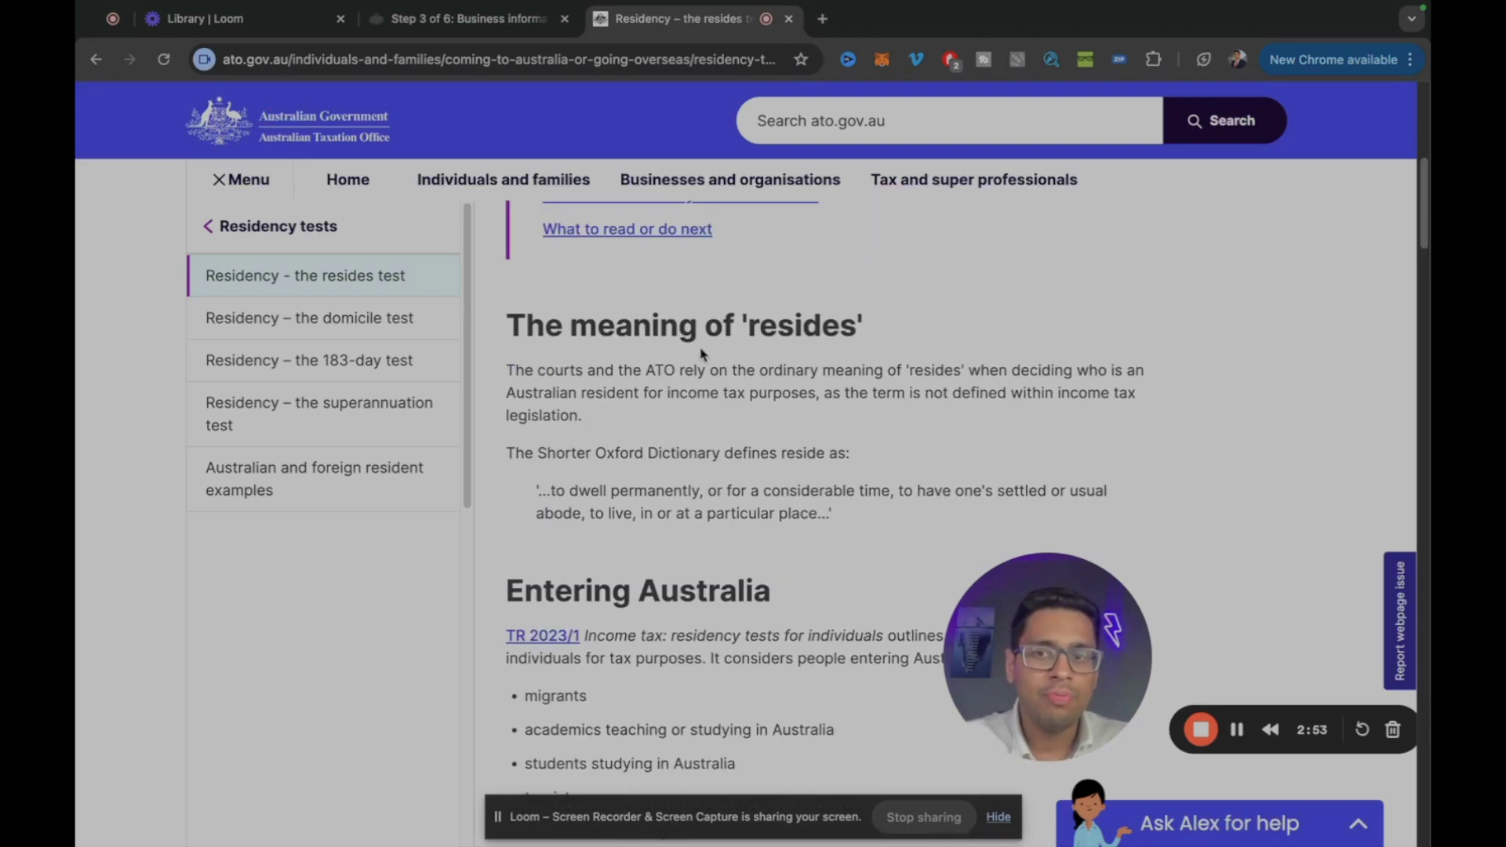
scroll(710, 383, "down", 10)
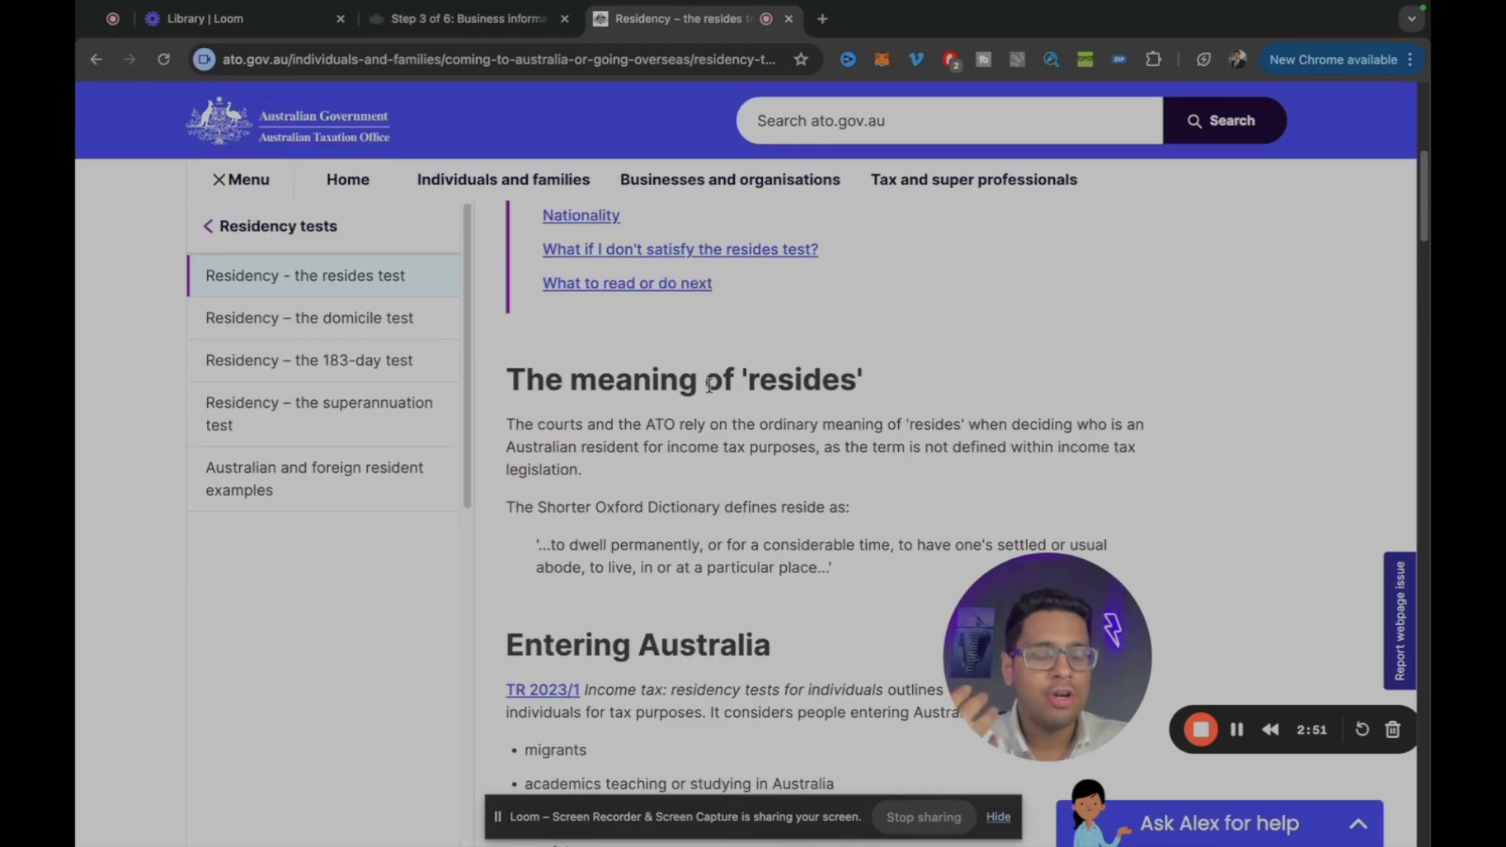
Step: Back in the ABR application, declare the applicant an Australian resident and continue
left_click(443, 19)
left_click(1143, 250)
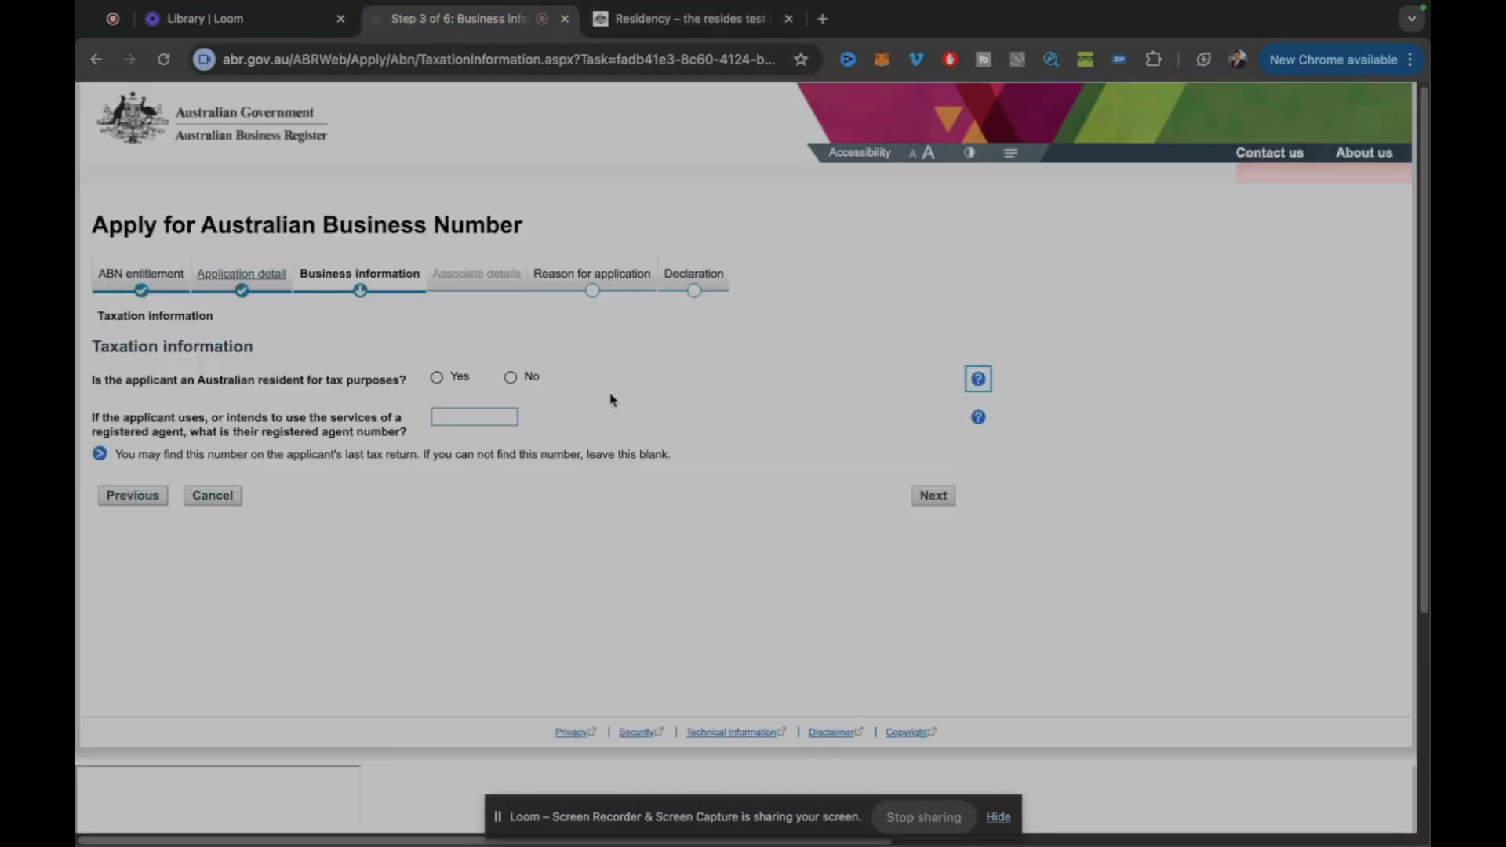
left_click(978, 379)
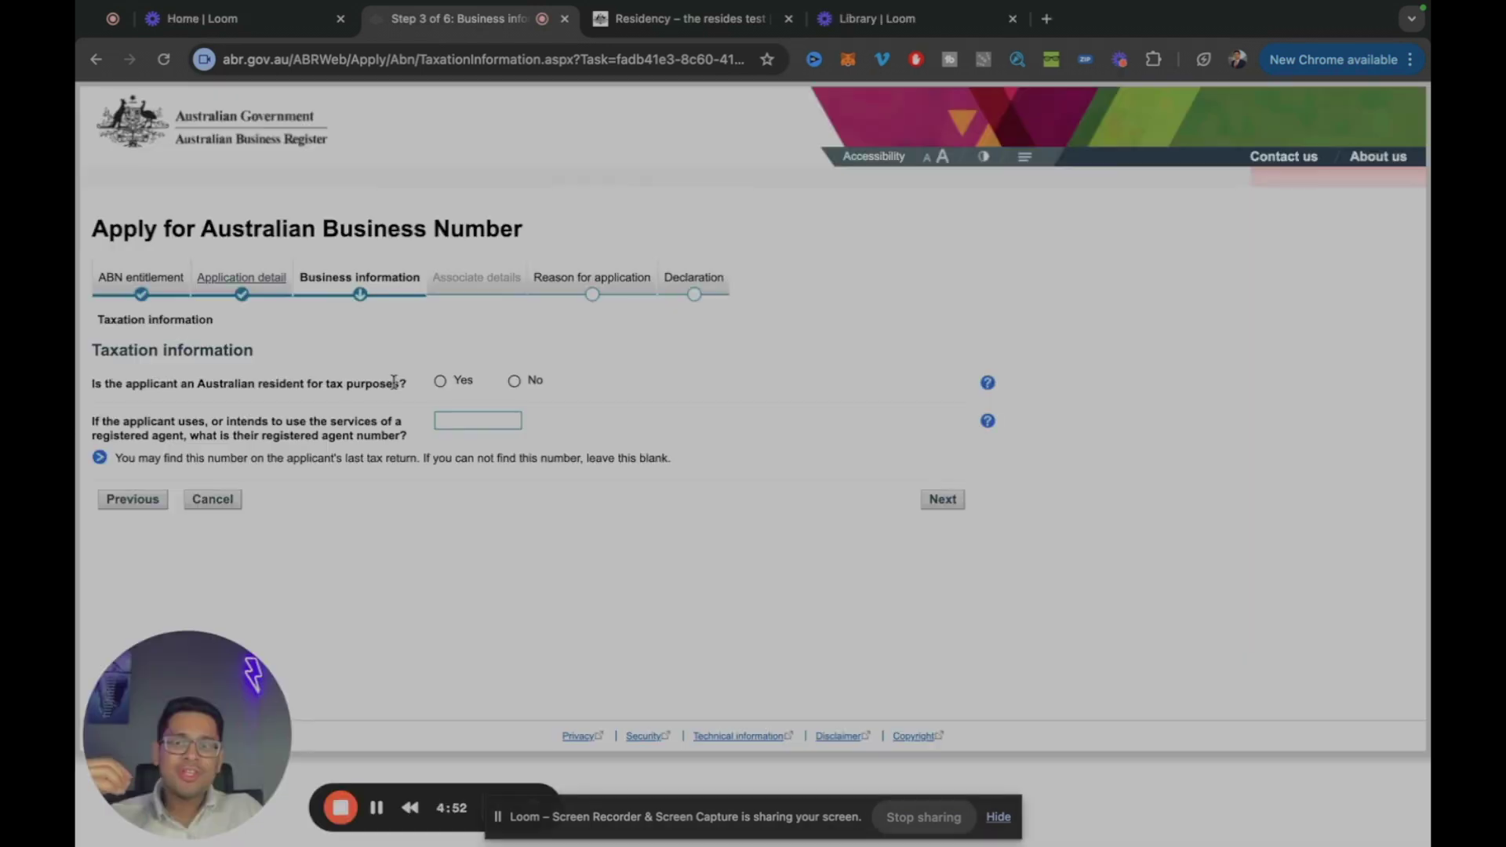
left_click(441, 382)
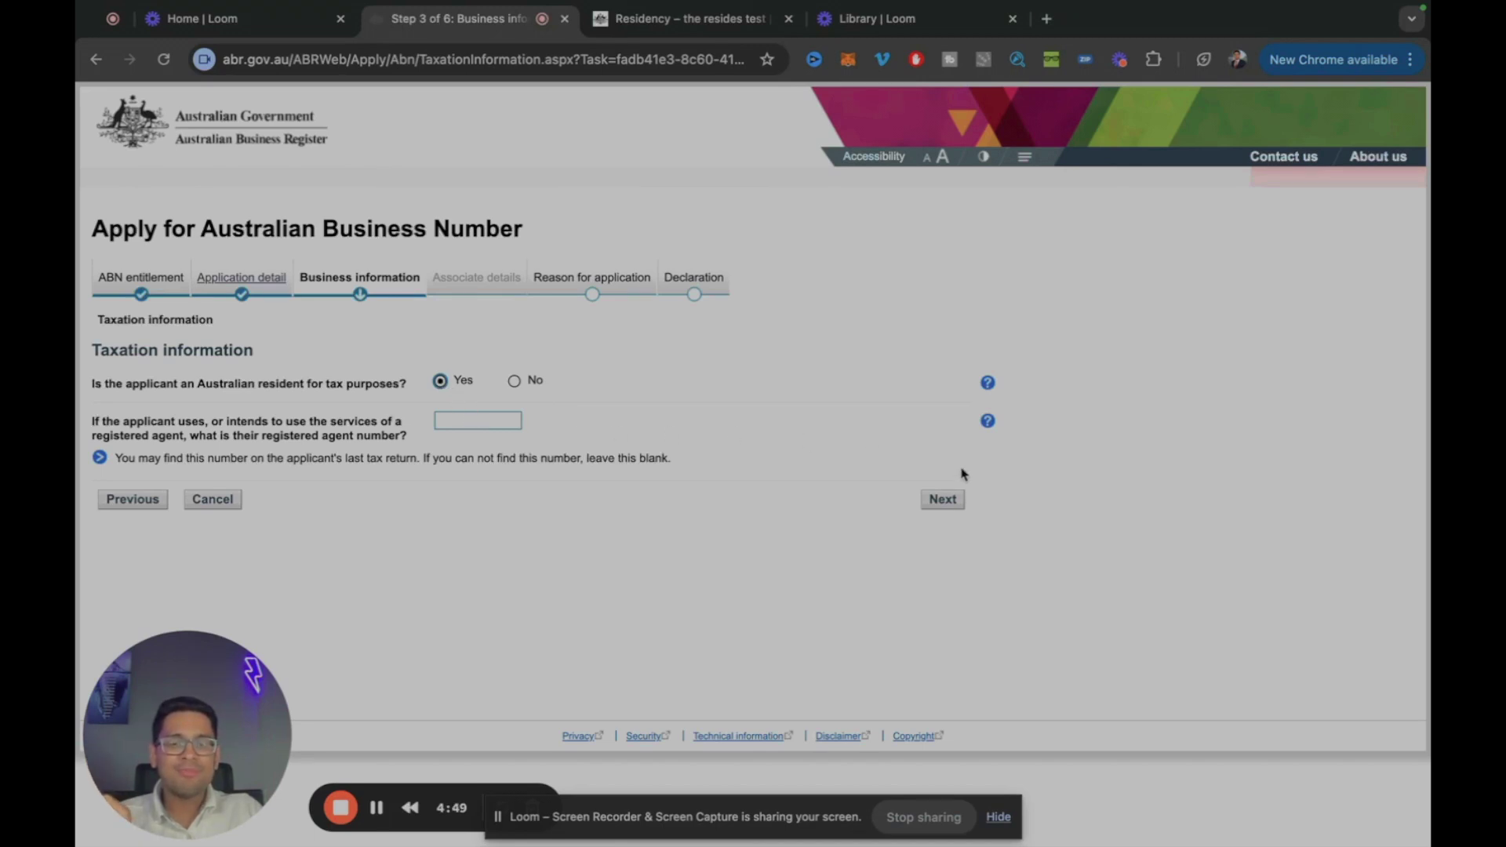
left_click(953, 502)
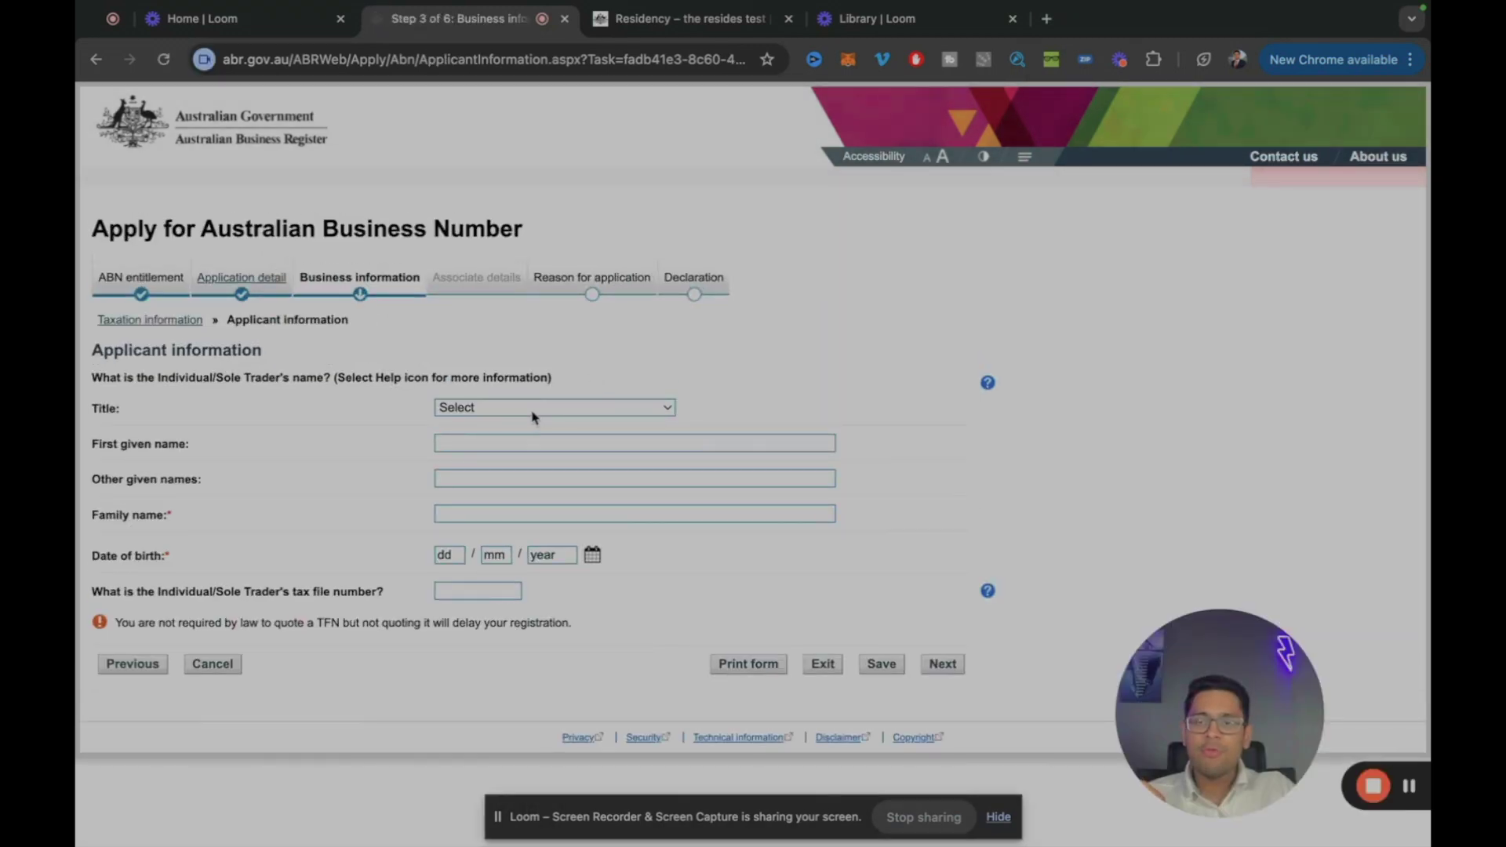
Step: Enter title Mr, the applicant's given name, family name and date of birth, then continue
left_click(534, 408)
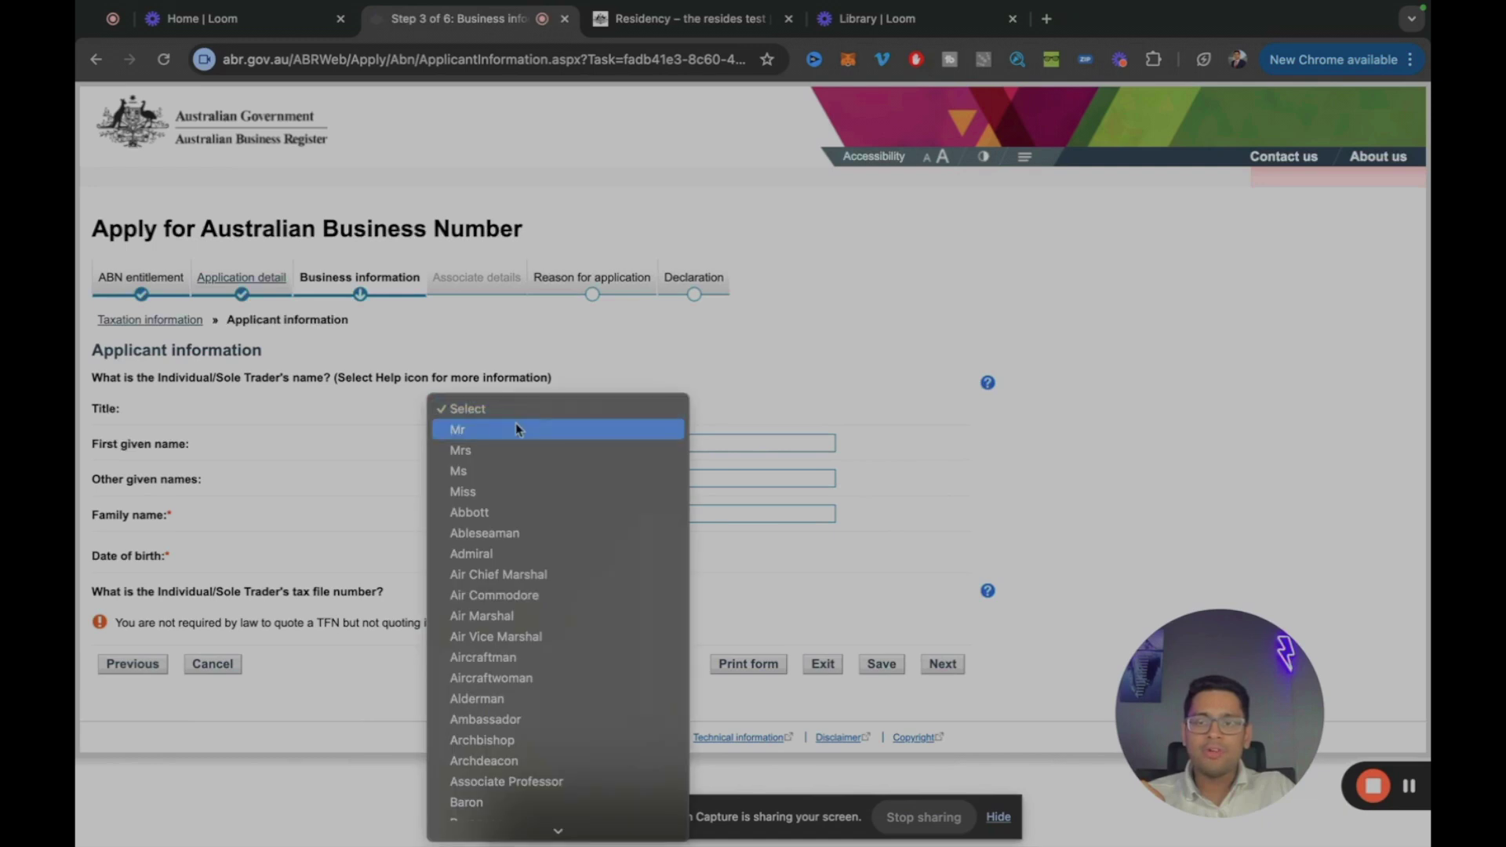
left_click(515, 424)
left_click(509, 442)
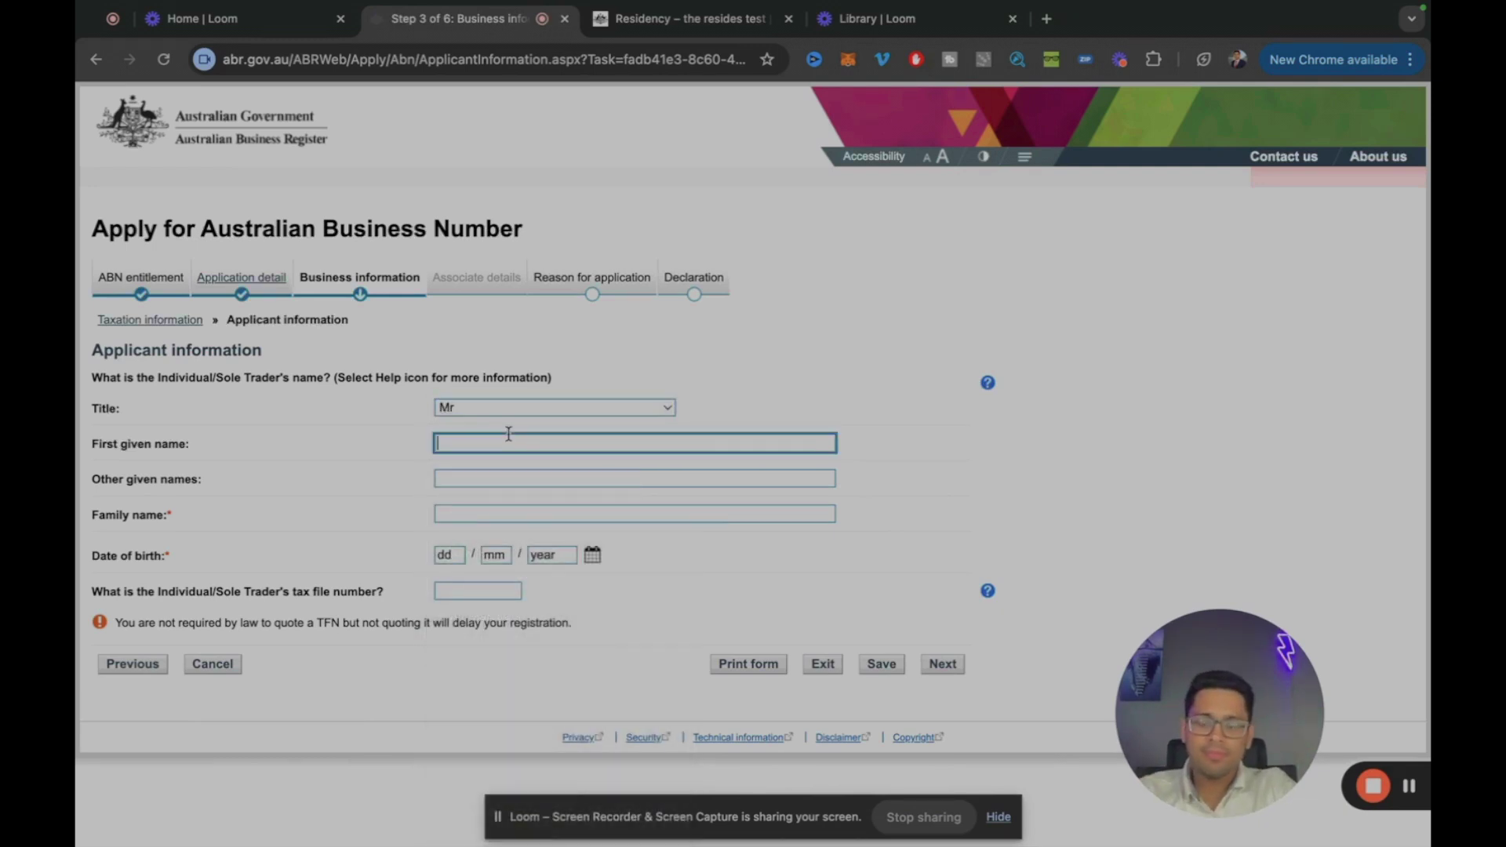
type("John")
key("Tab")
key("Tab")
type("Smith")
key("Tab")
type("21011990")
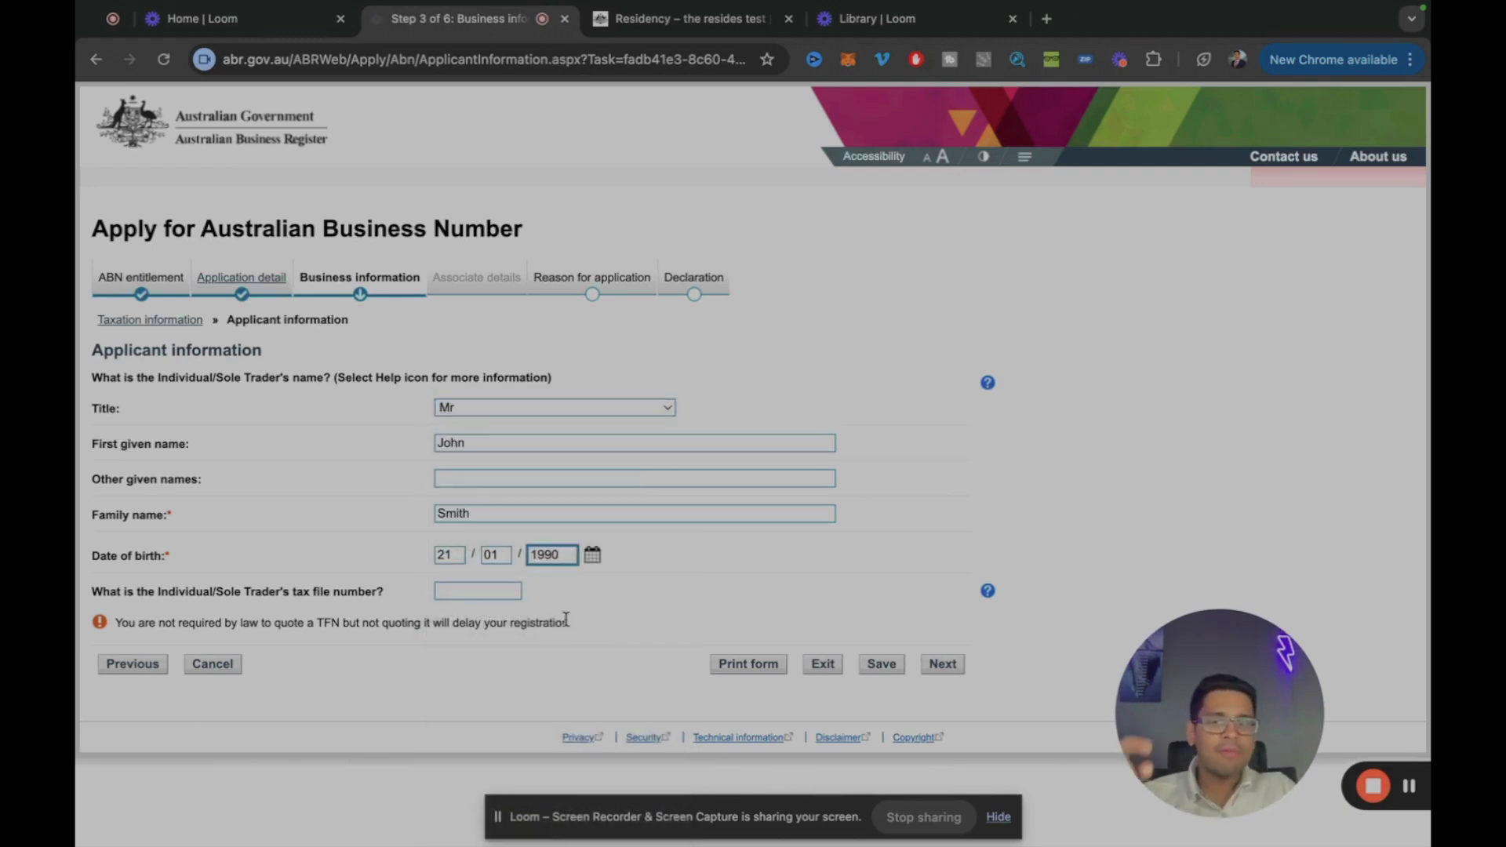
left_click(497, 587)
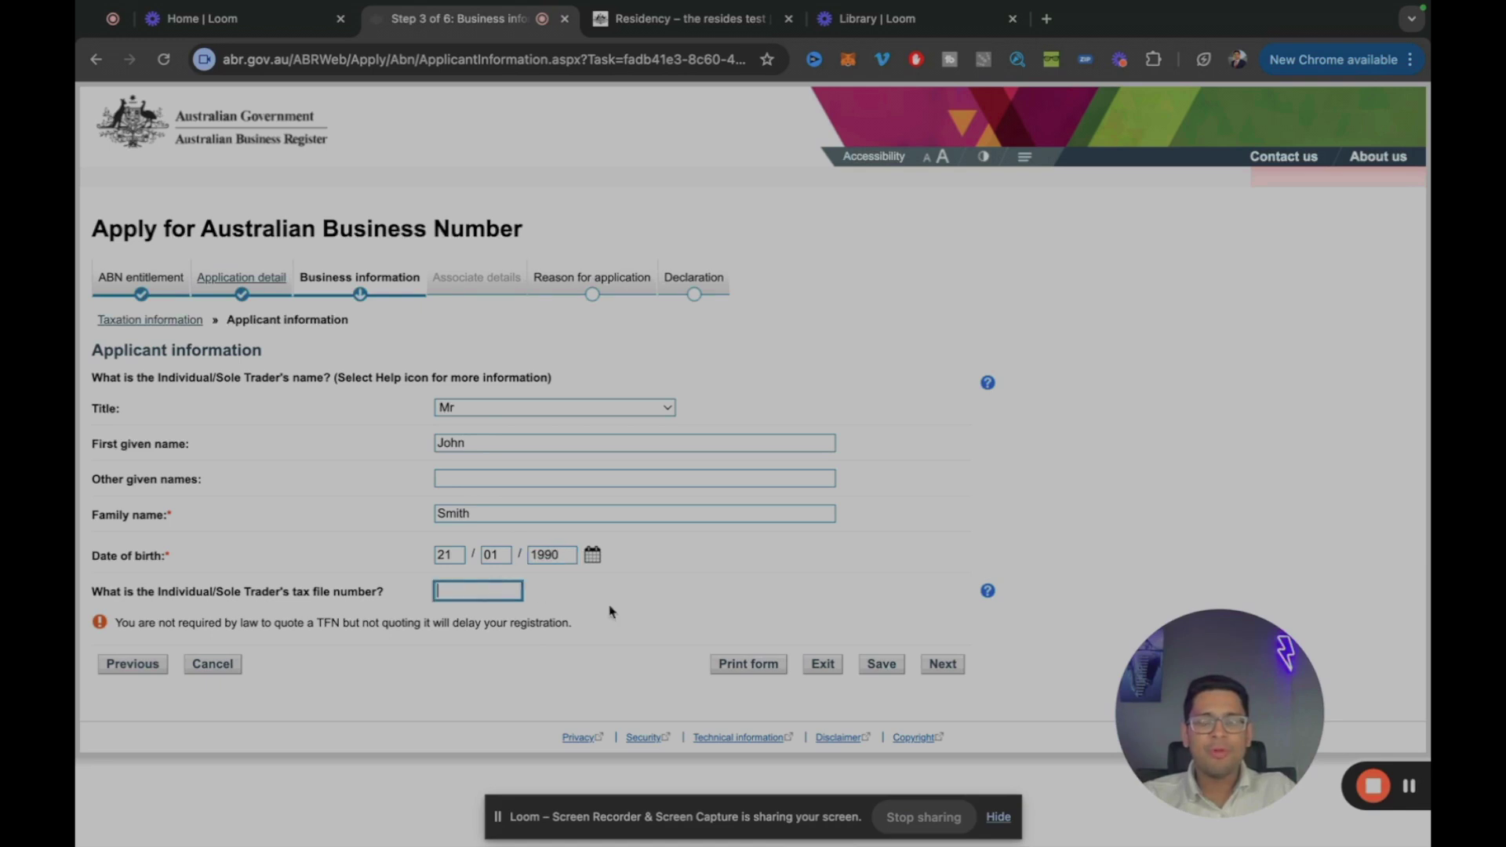
left_click(944, 665)
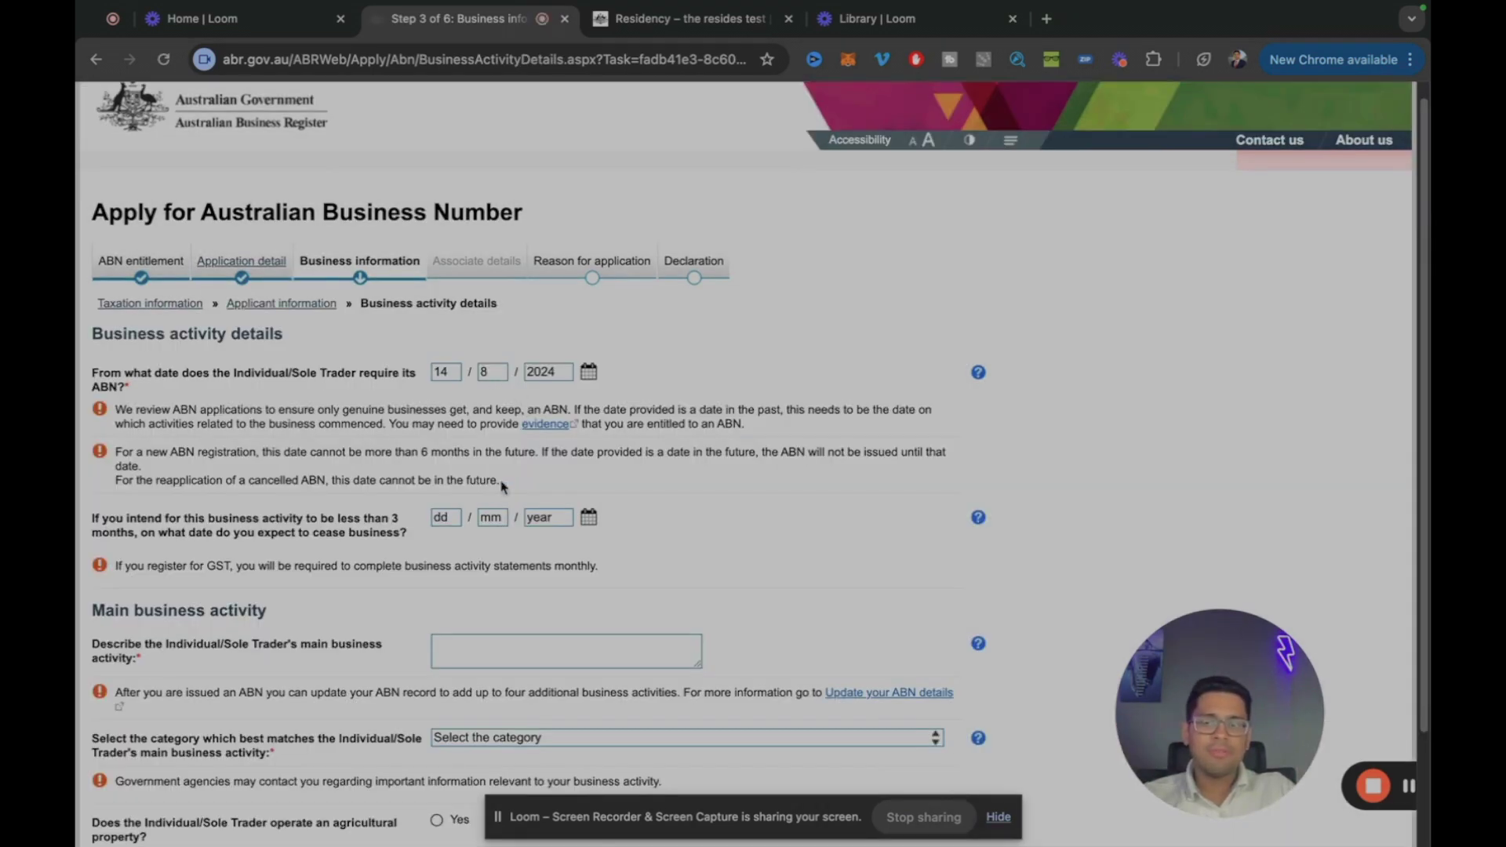
Step: Describe the activity as food delivery services, category Food delivery service for restaurants, no agricultural property
scroll(510, 589, "down", 2)
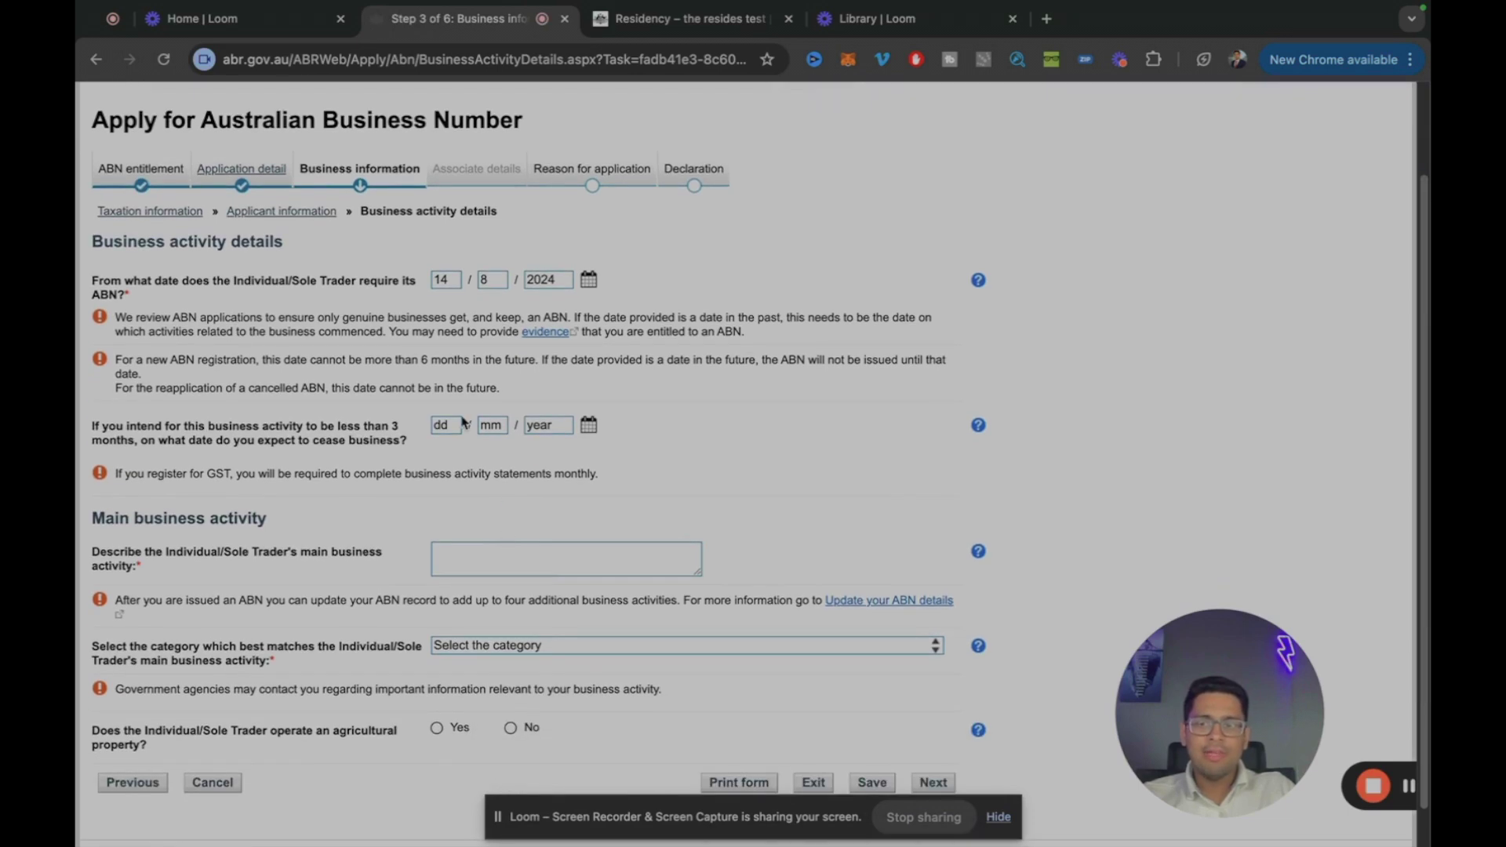
left_click(547, 558)
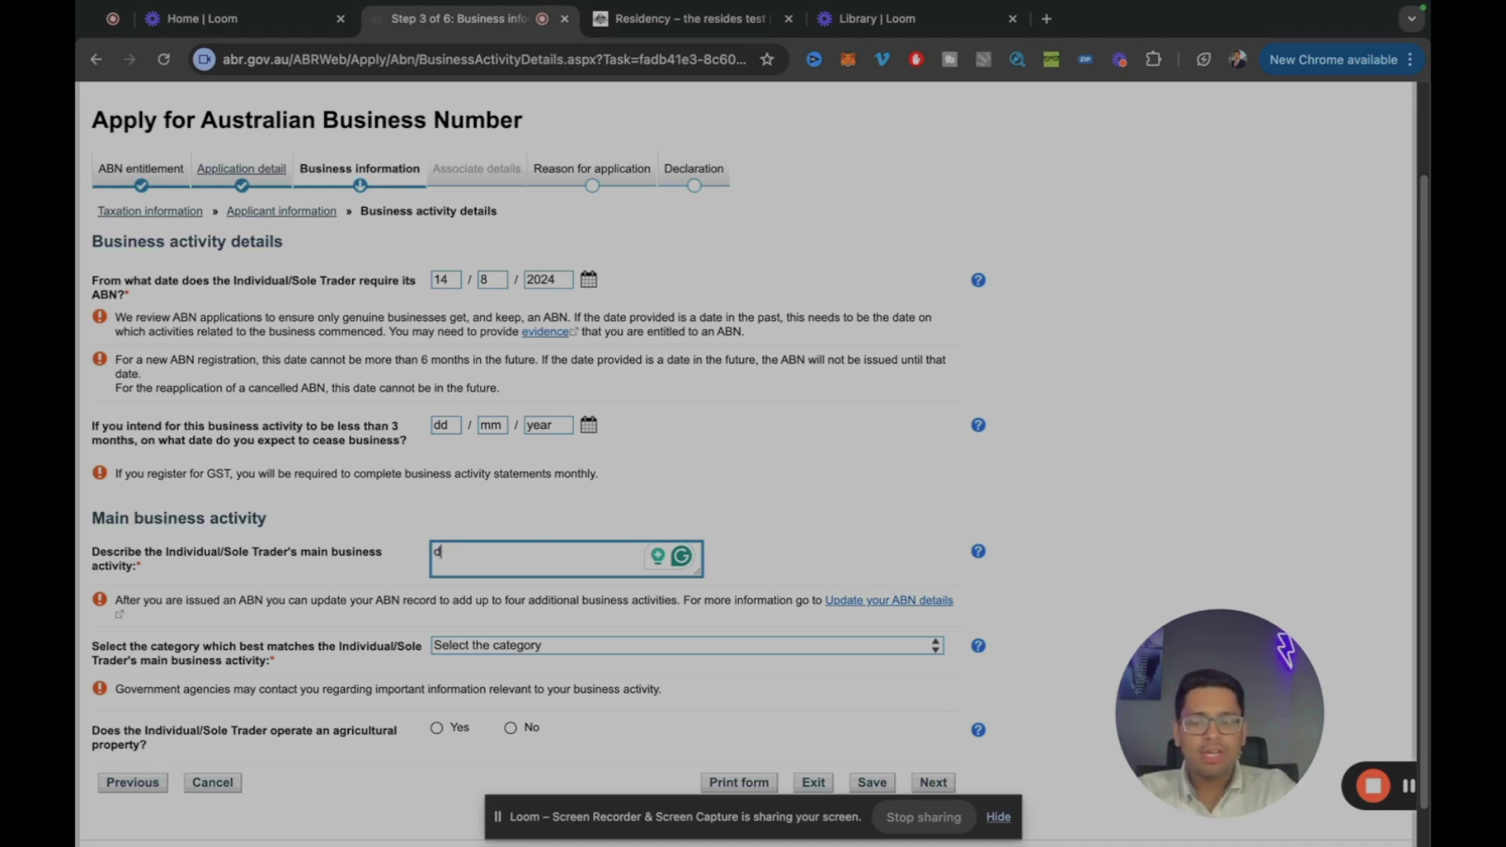
key("BackSpace")
type("food delivery services")
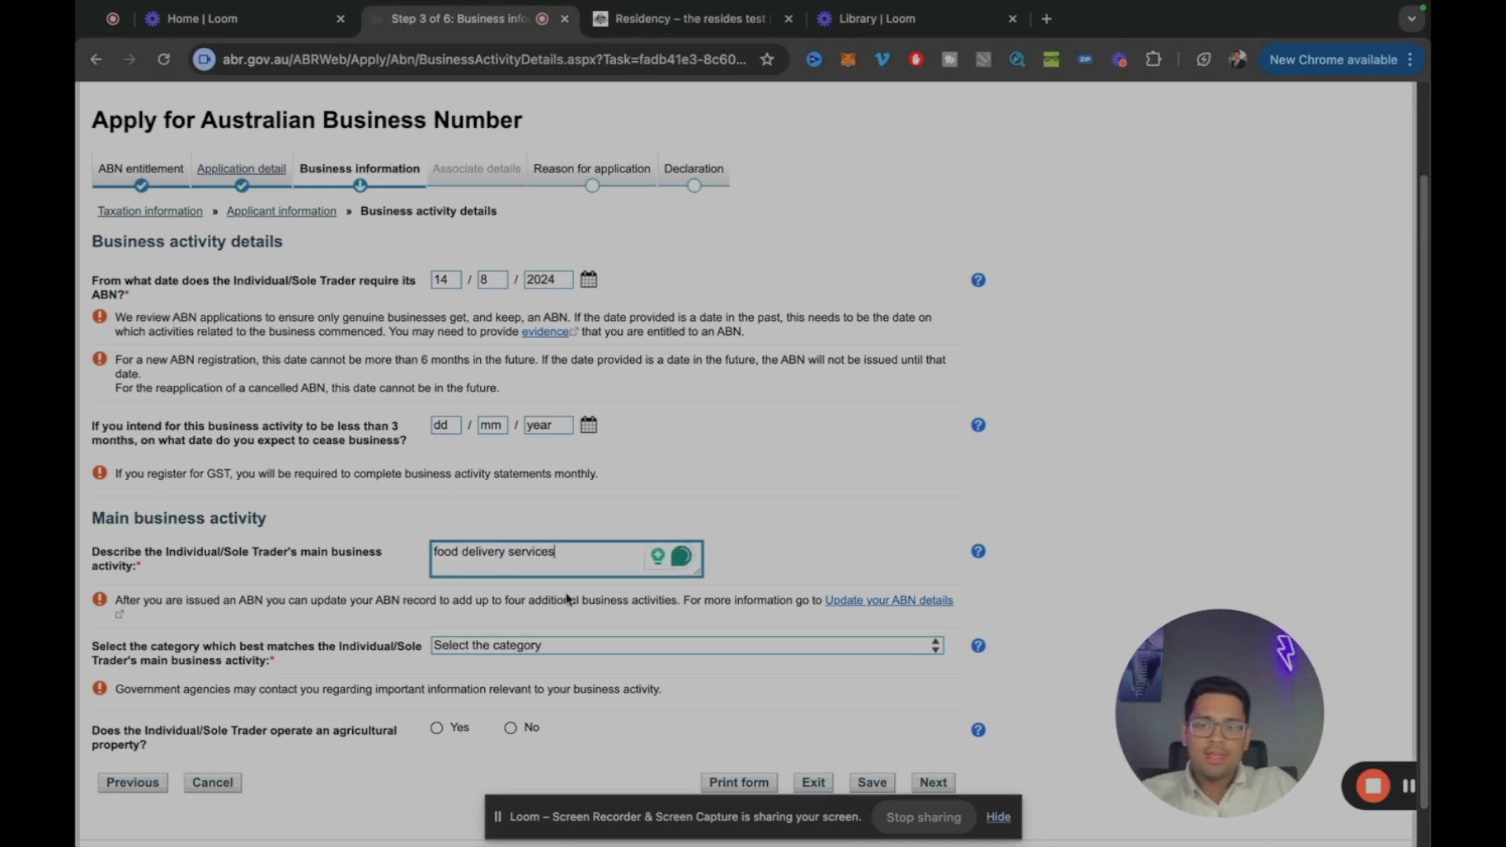
left_click(614, 634)
left_click(615, 643)
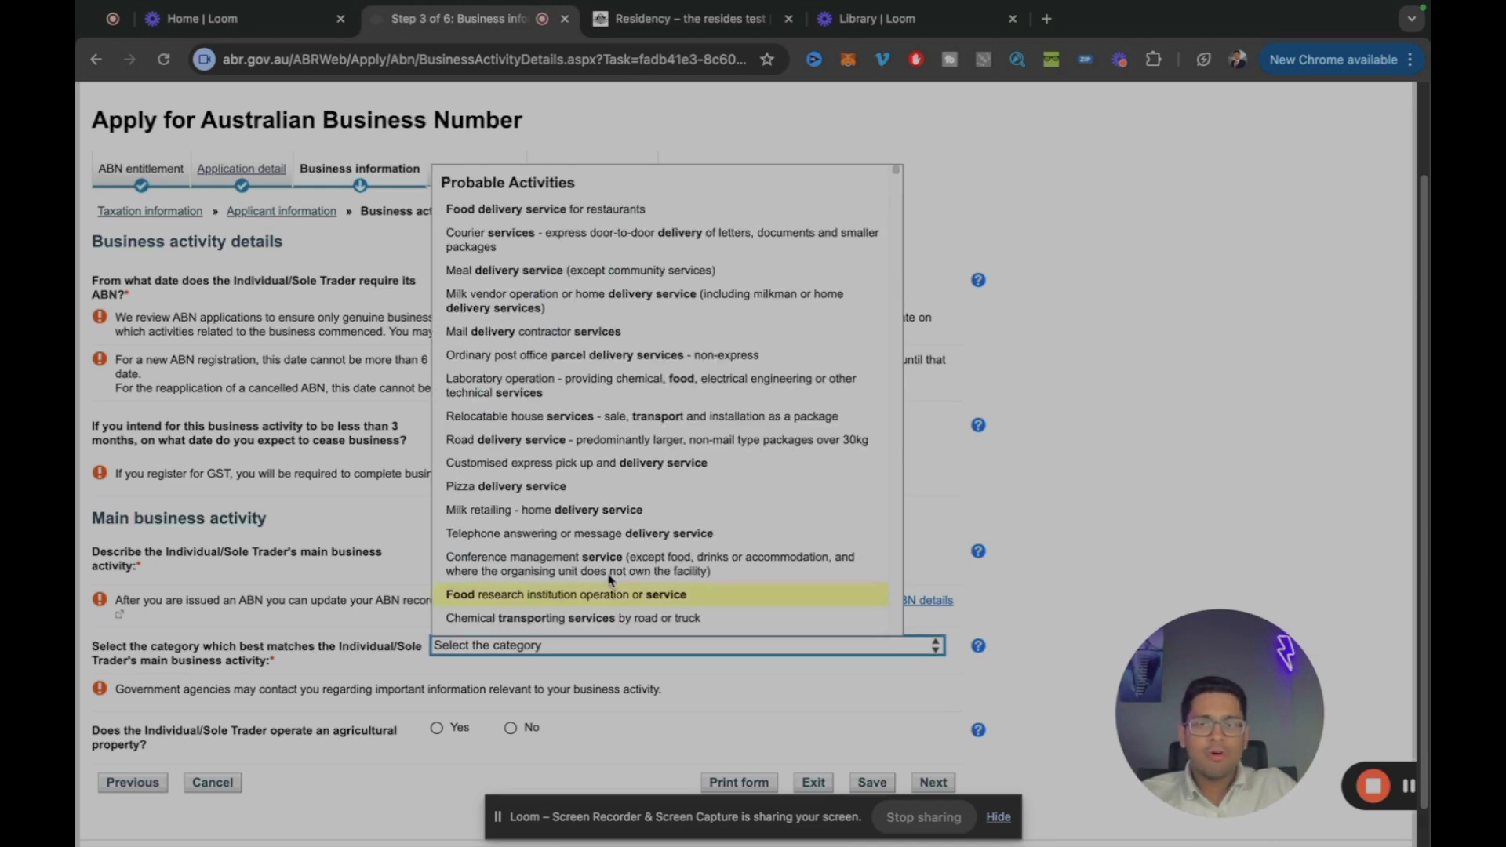
left_click(591, 210)
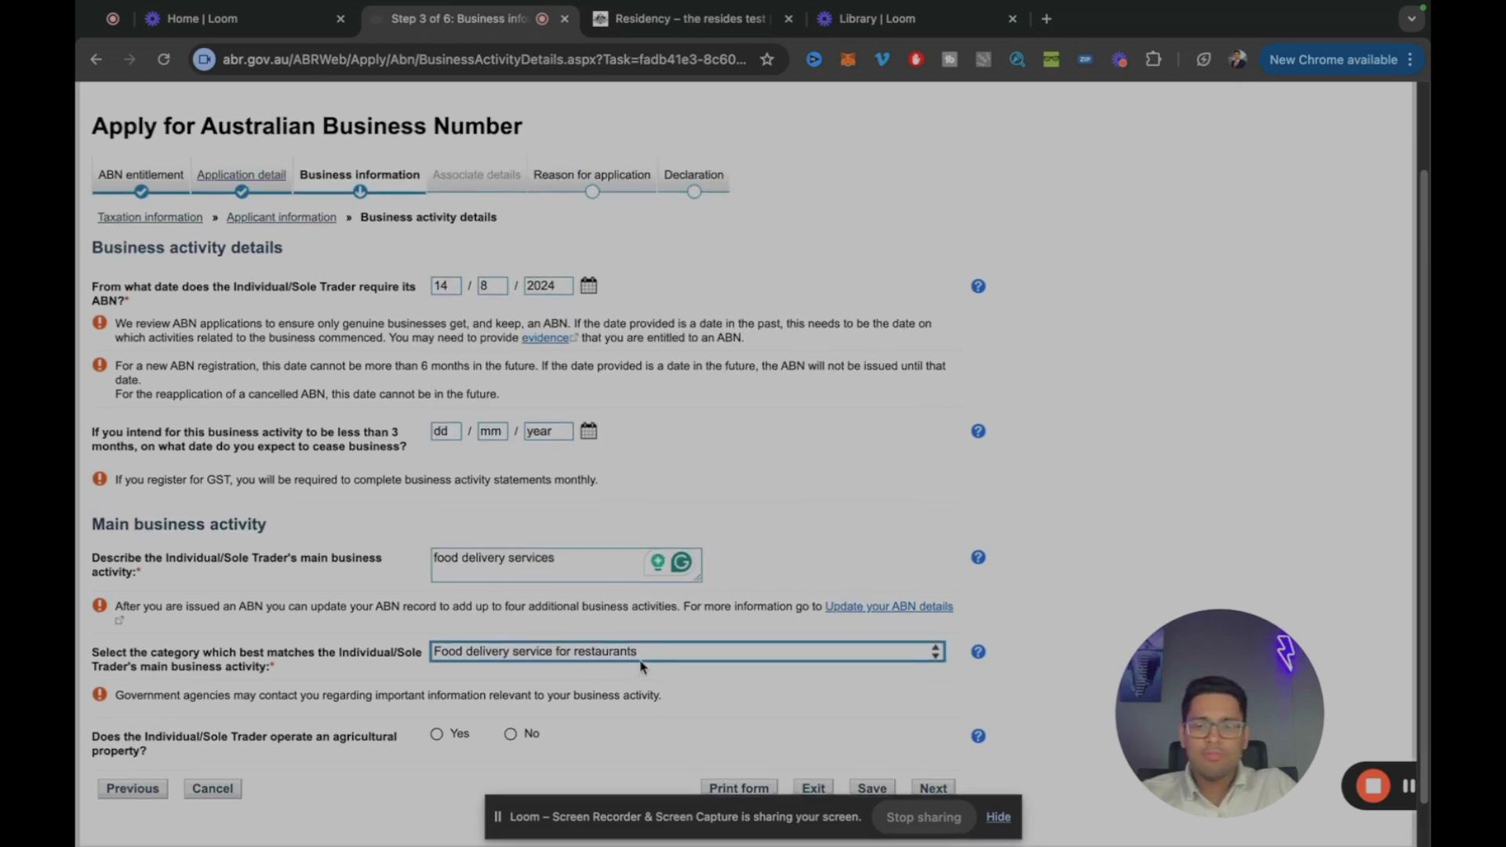
scroll(565, 691, "down", 1)
left_click(511, 699)
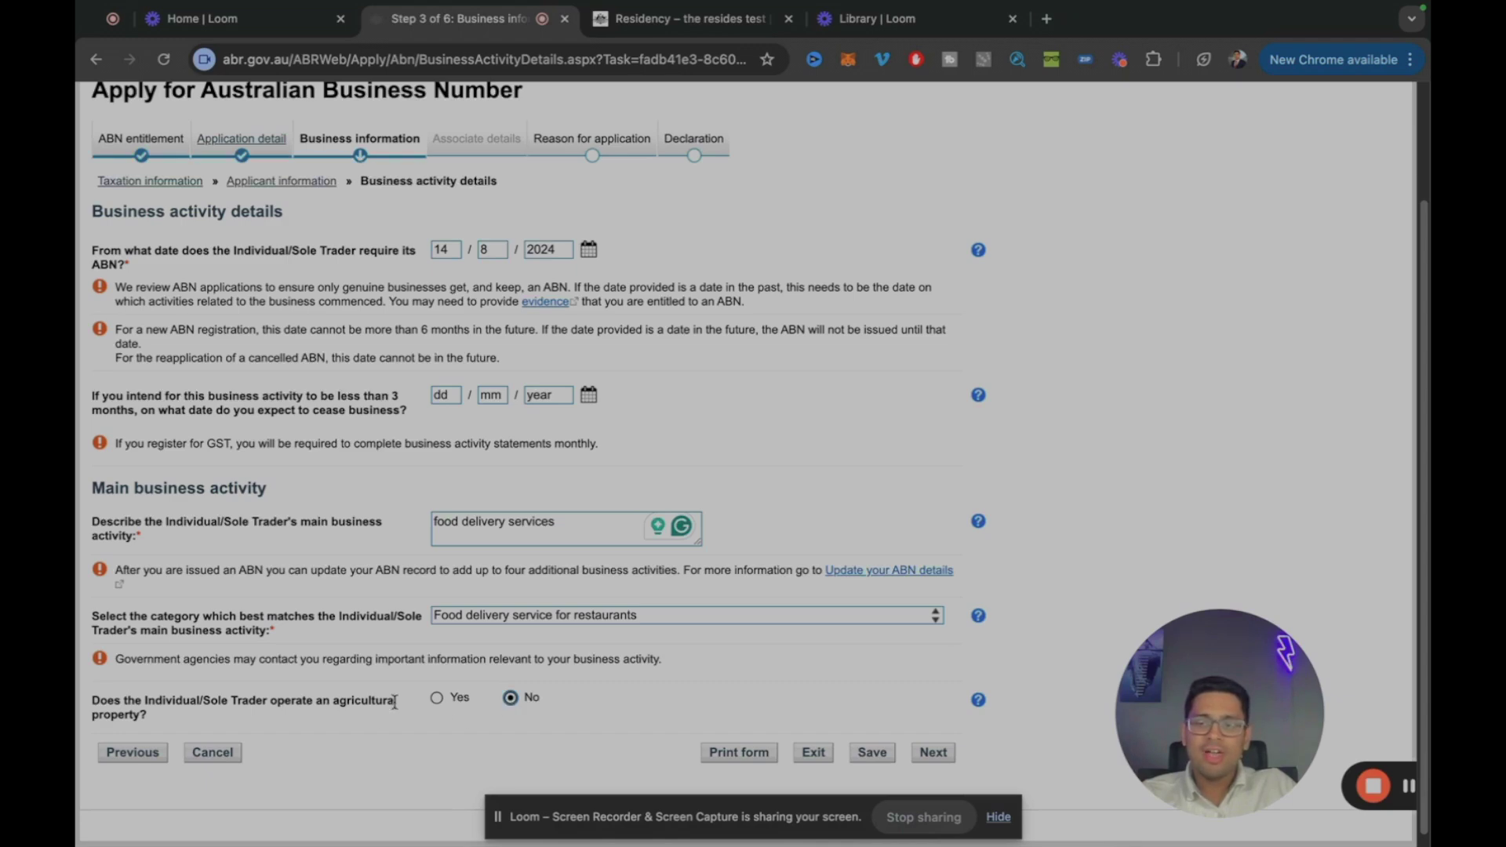
left_click(934, 753)
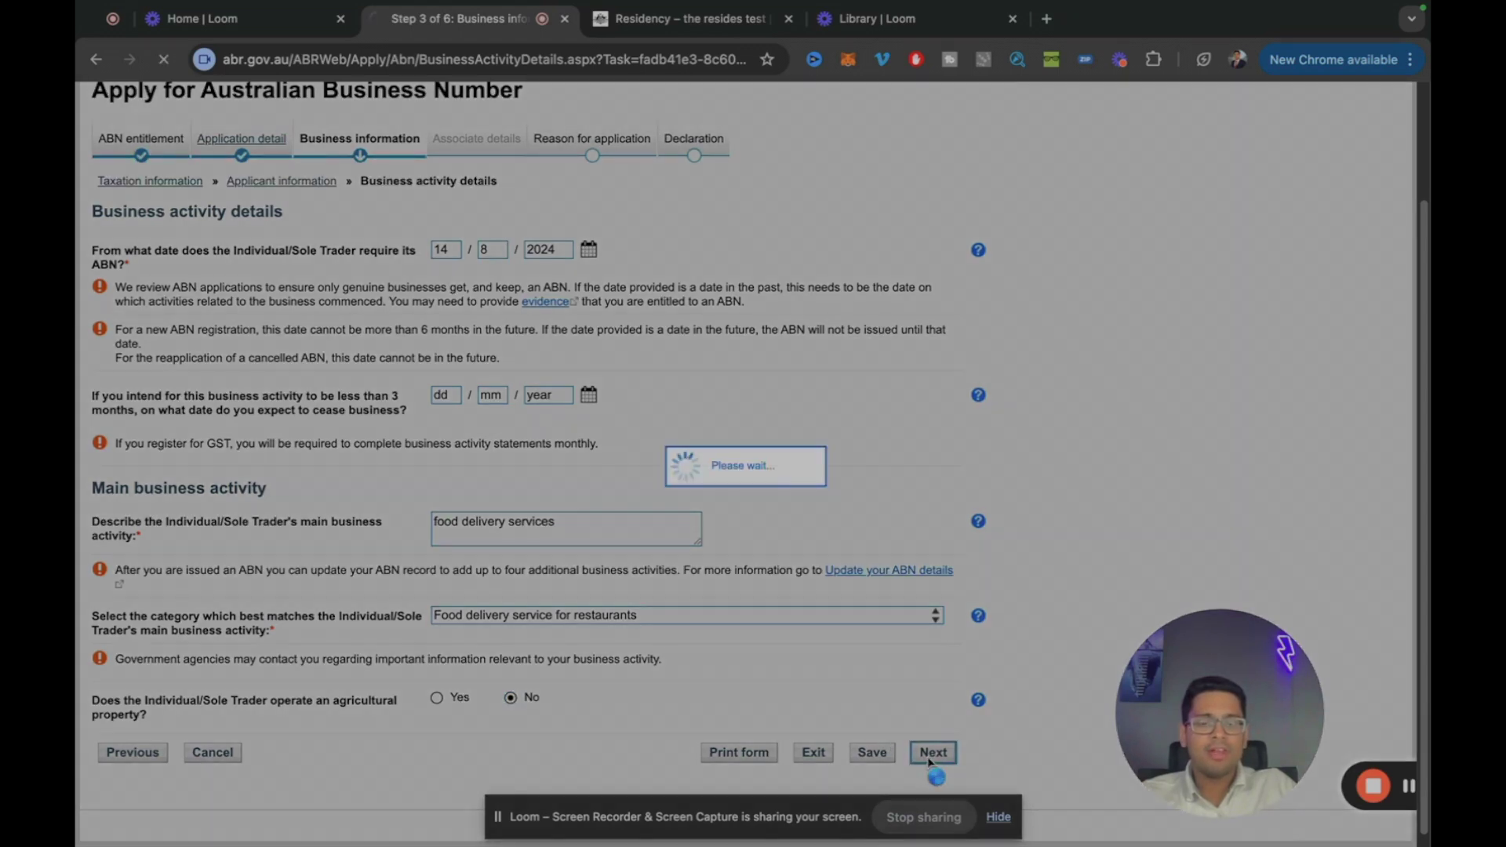
Step: Enter the business location address and the email address for notices
scroll(596, 385, "up", 1)
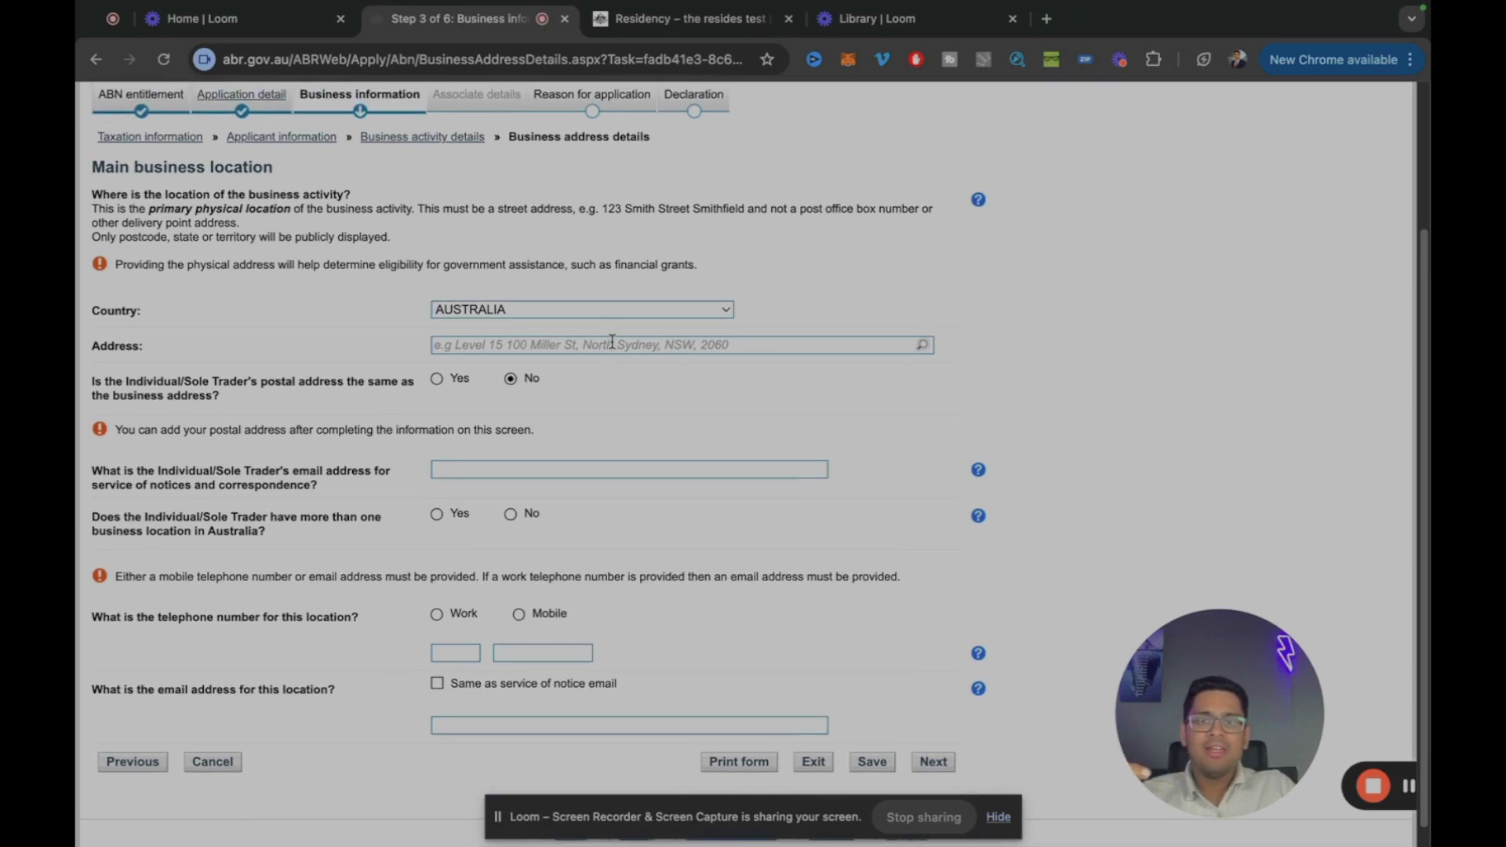
left_click(612, 342)
type("123 ")
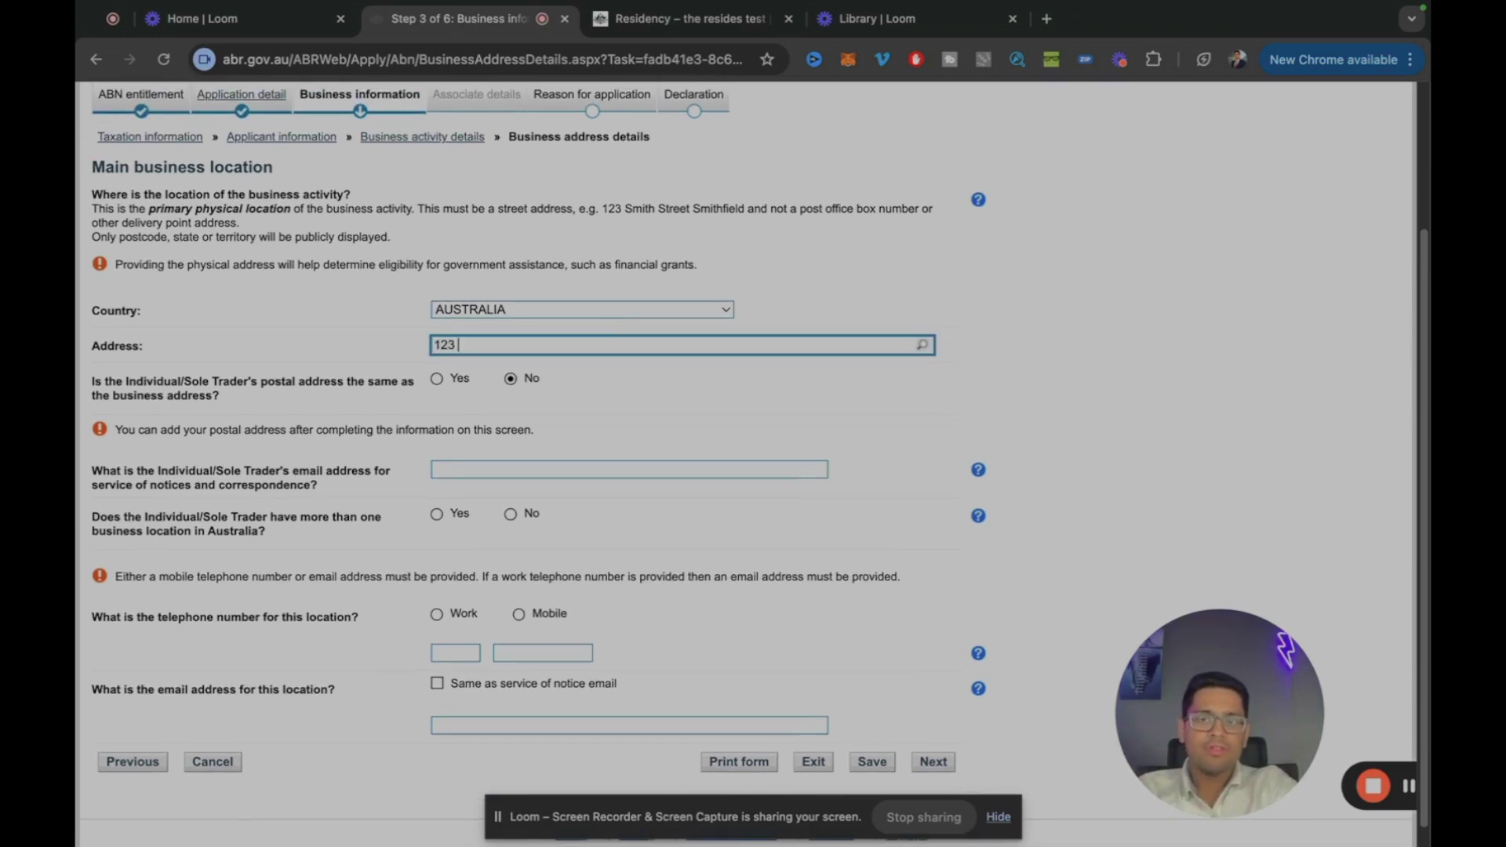
type("ml")
left_click(680, 470)
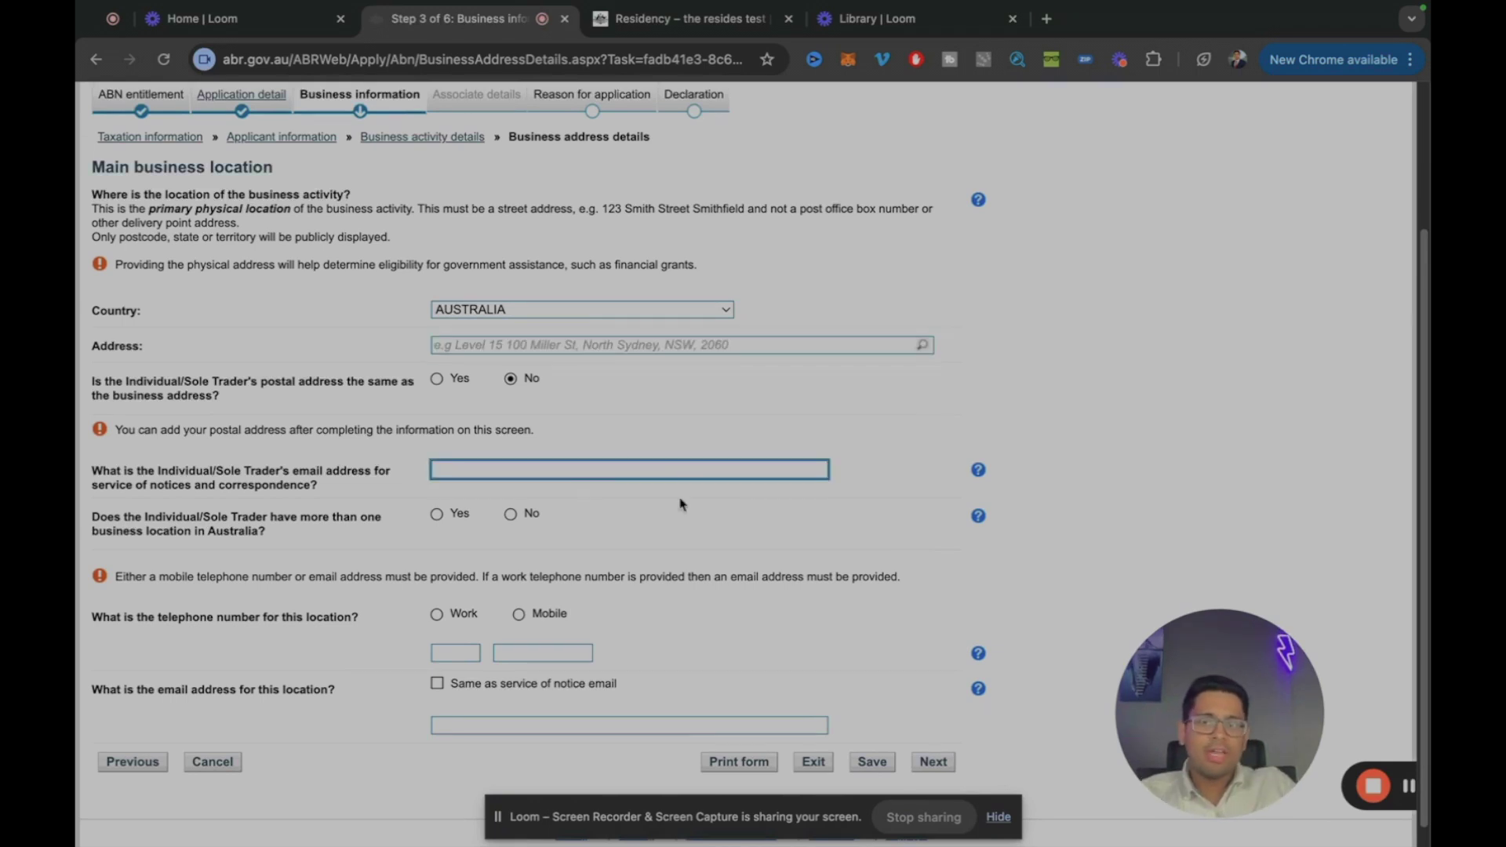
type("abcd@test.com")
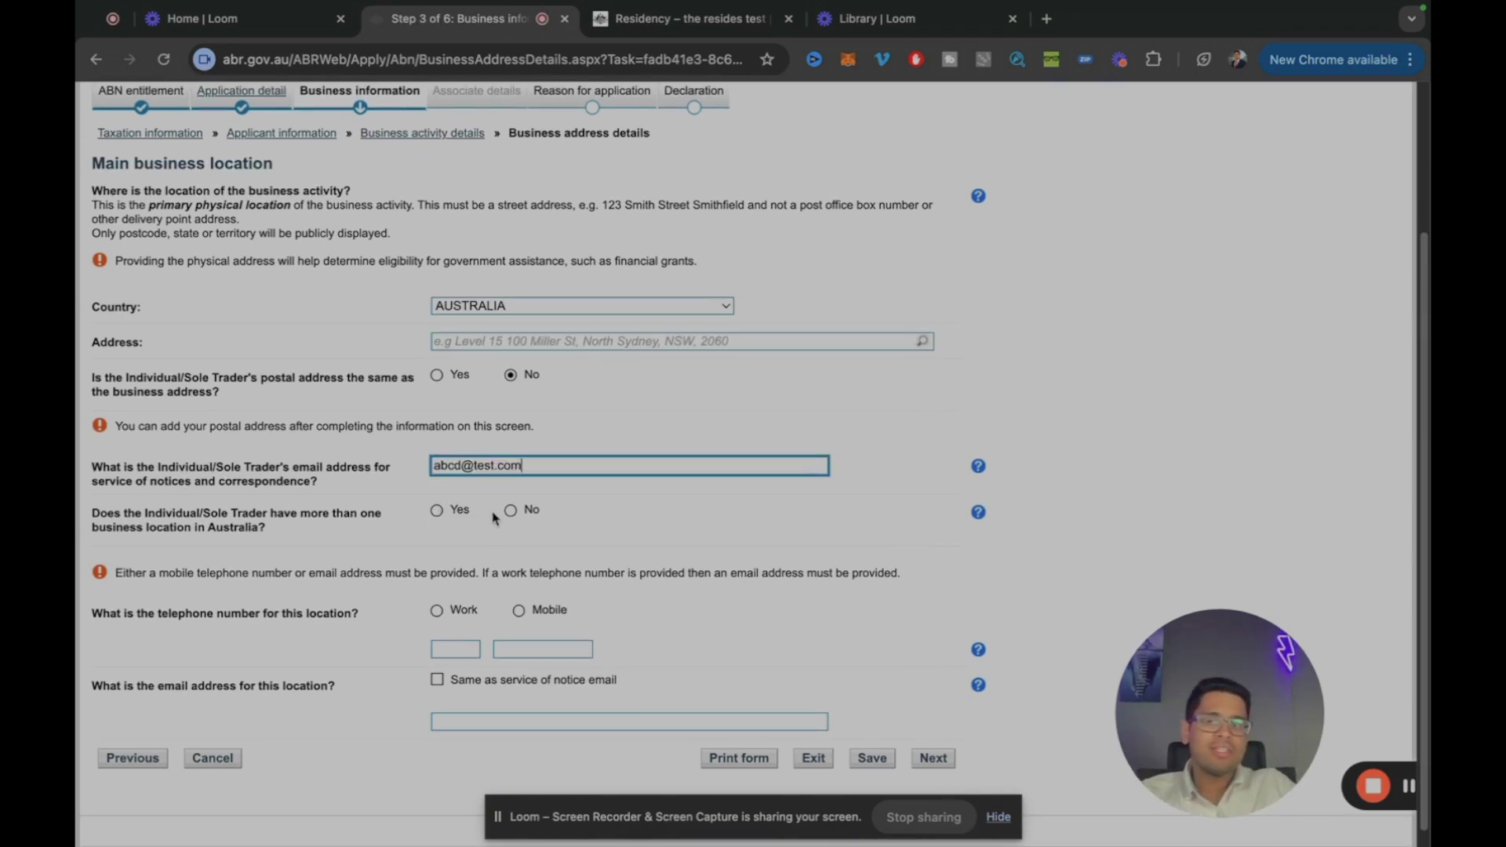
Step: Answer No to multiple locations, choose Mobile as the contact method, and enter the location's contact details
left_click(510, 512)
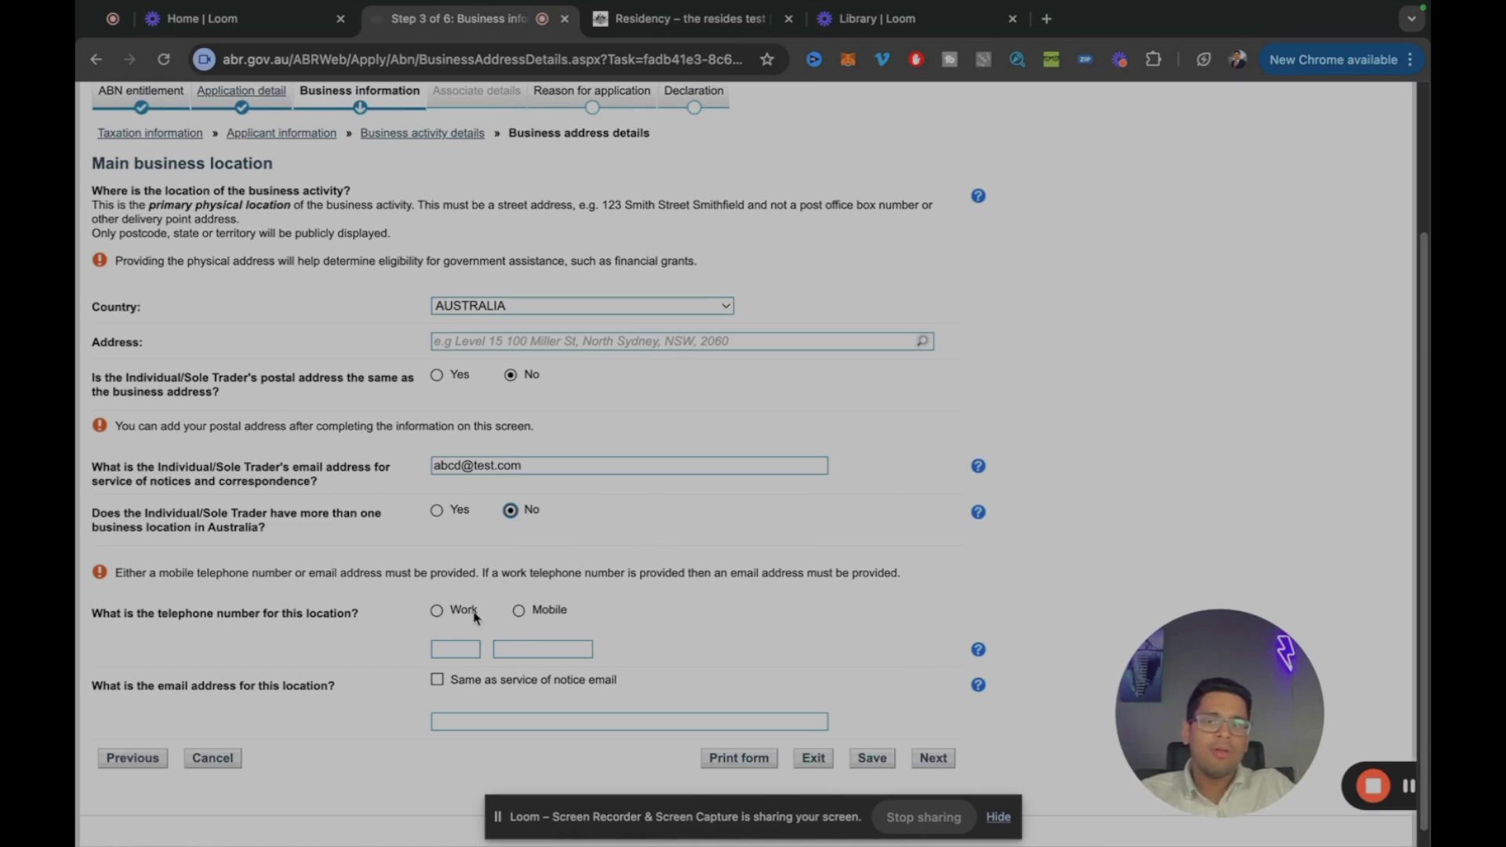
left_click(516, 615)
left_click(533, 648)
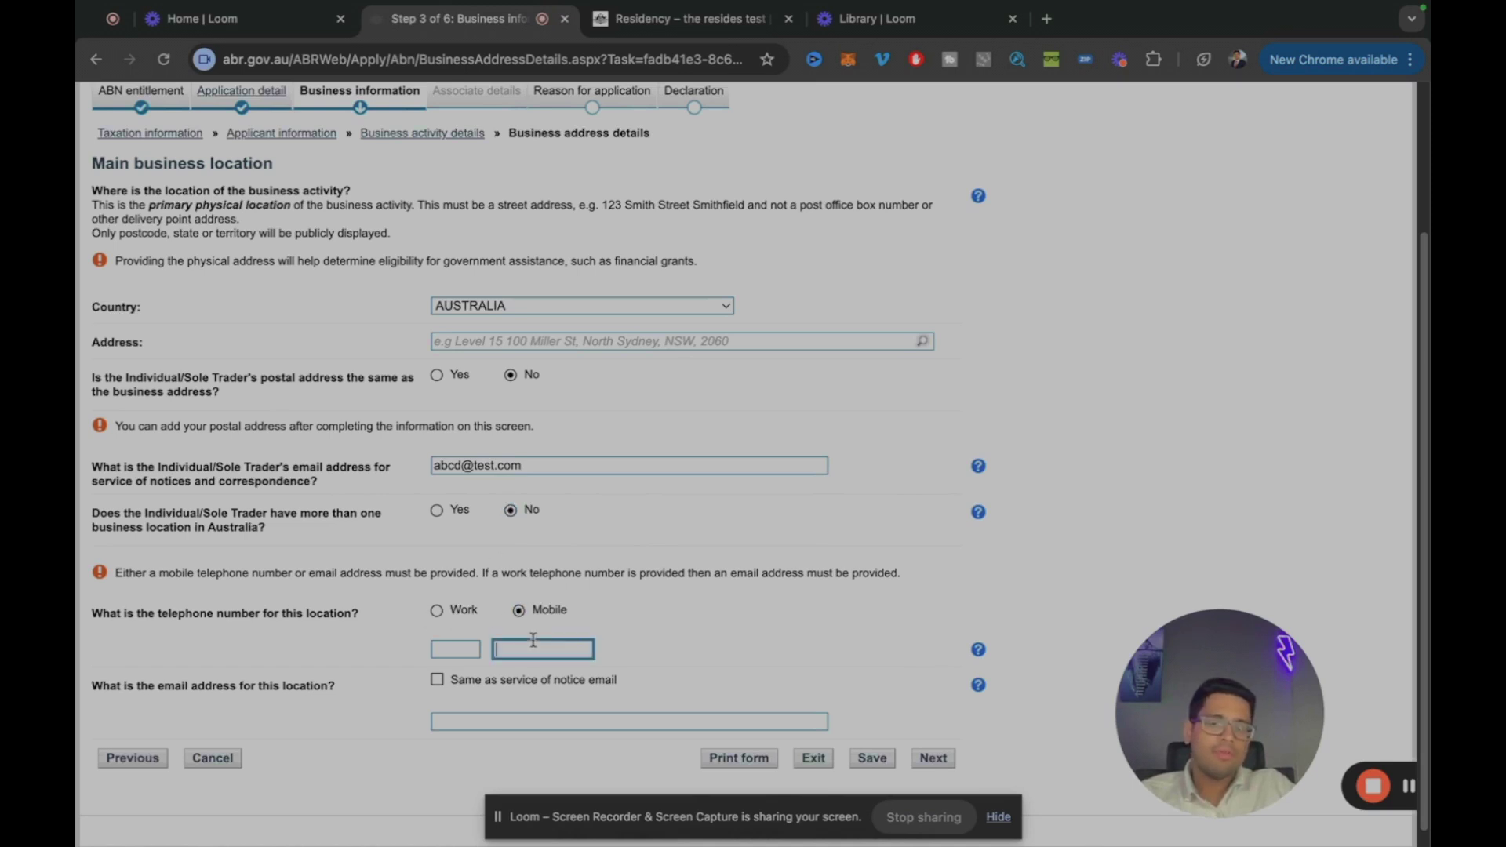
left_click(566, 705)
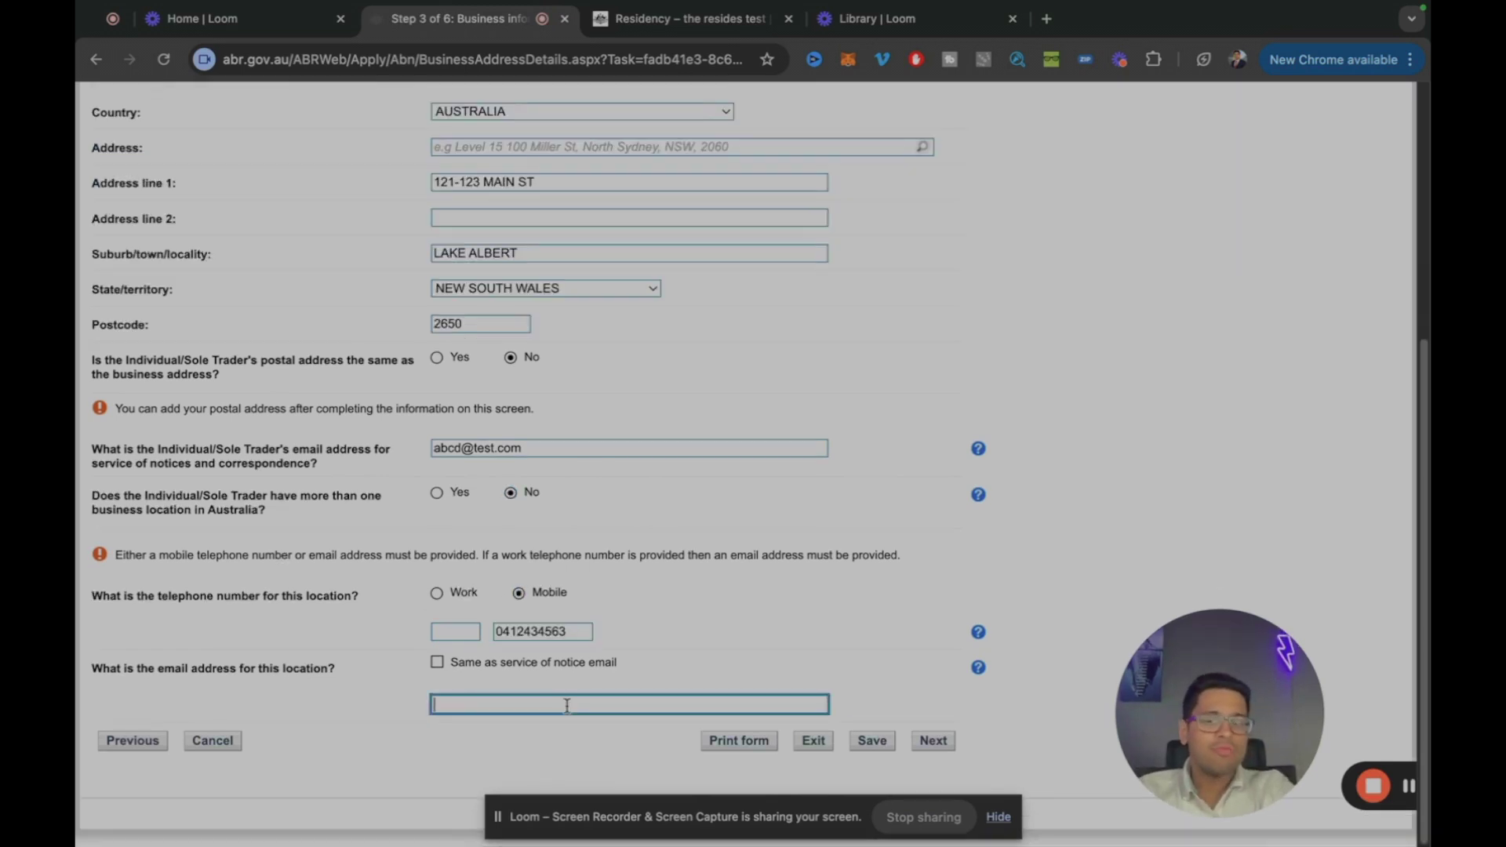
type("abcd")
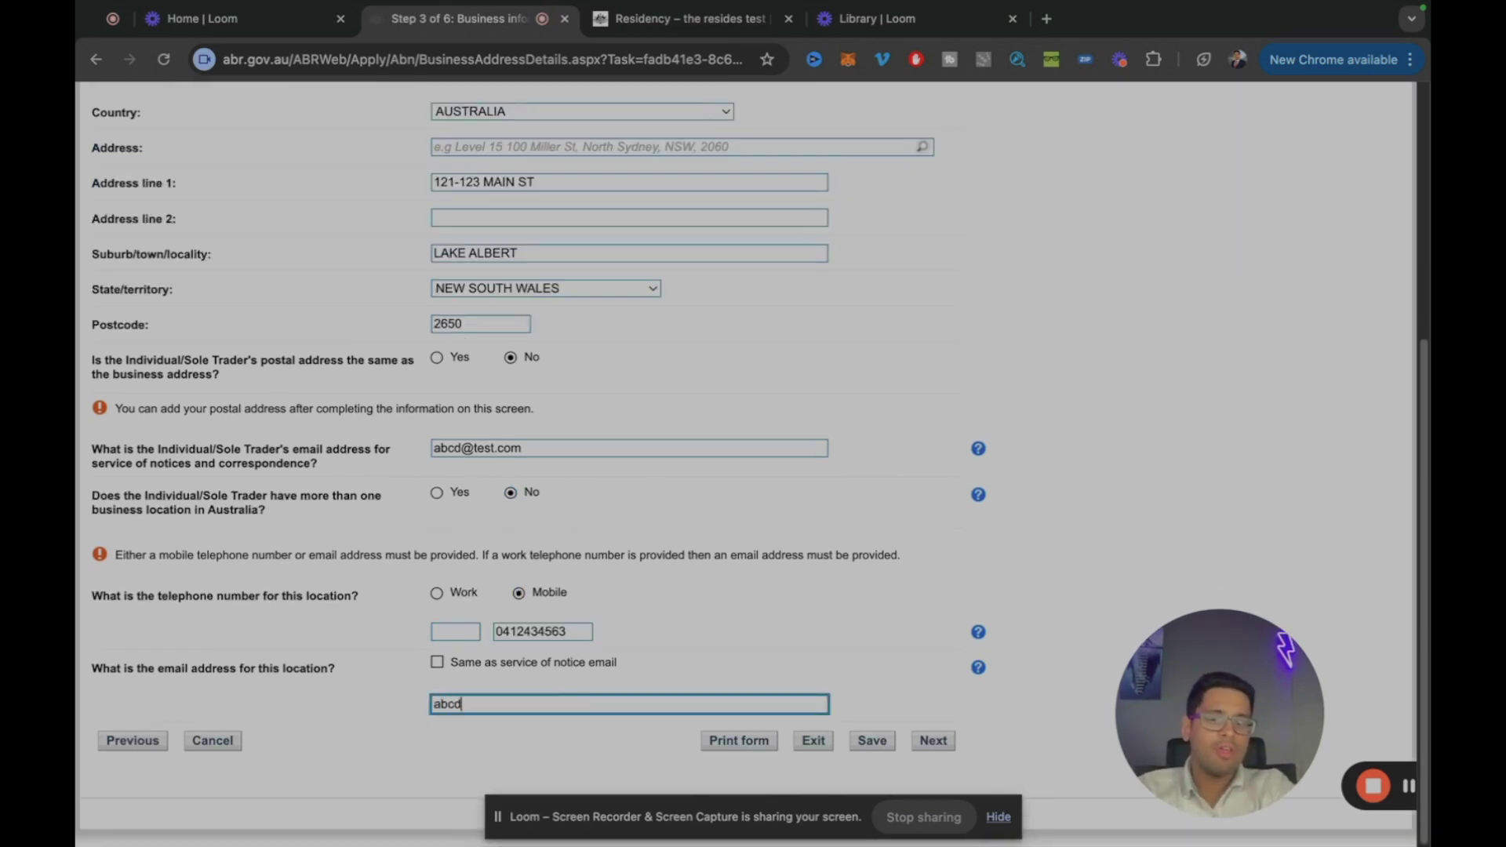
type("@test.com")
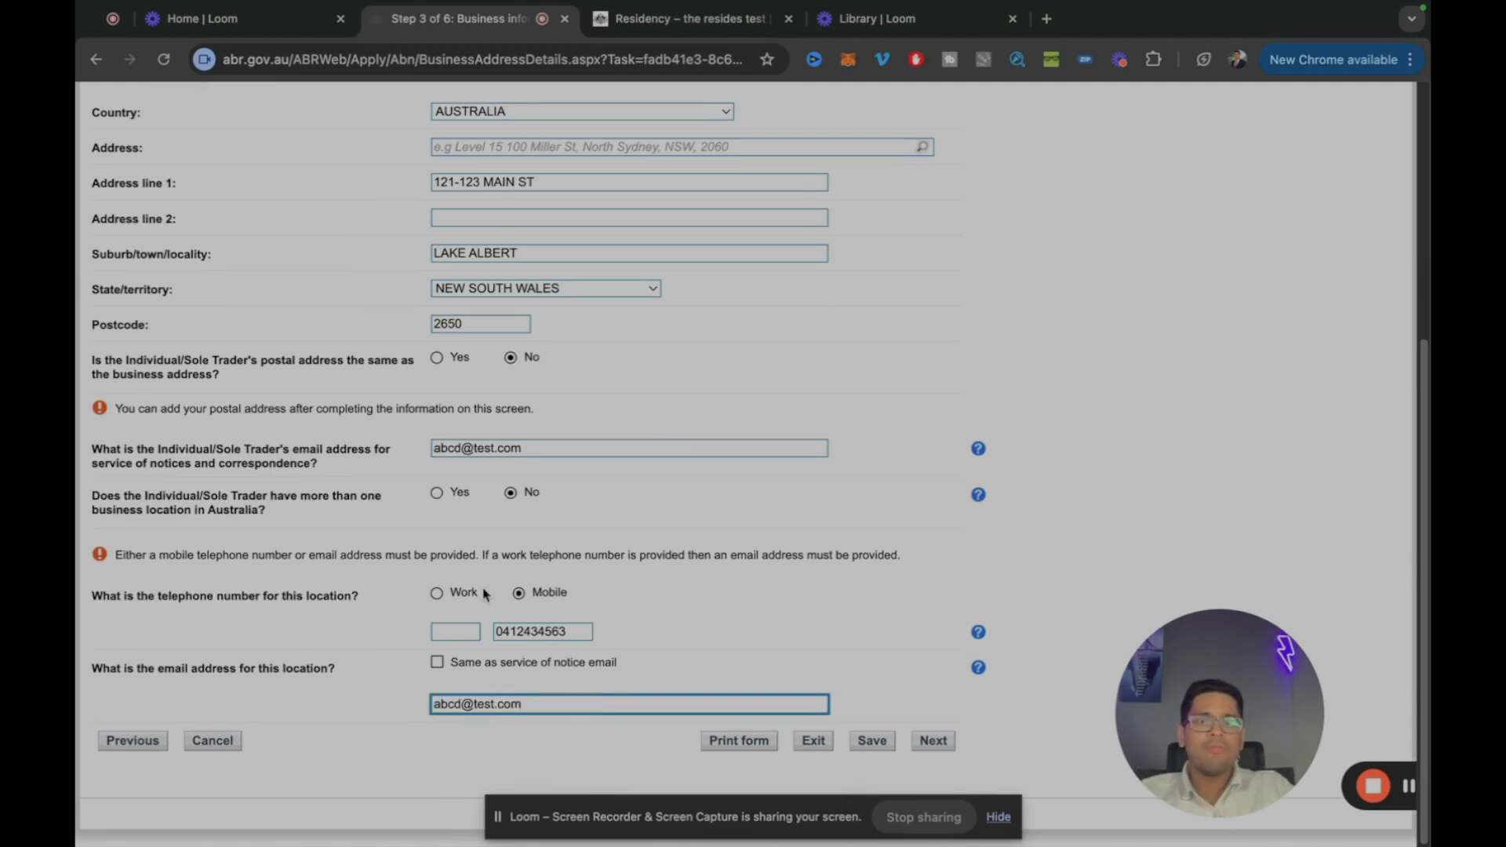
left_click(932, 741)
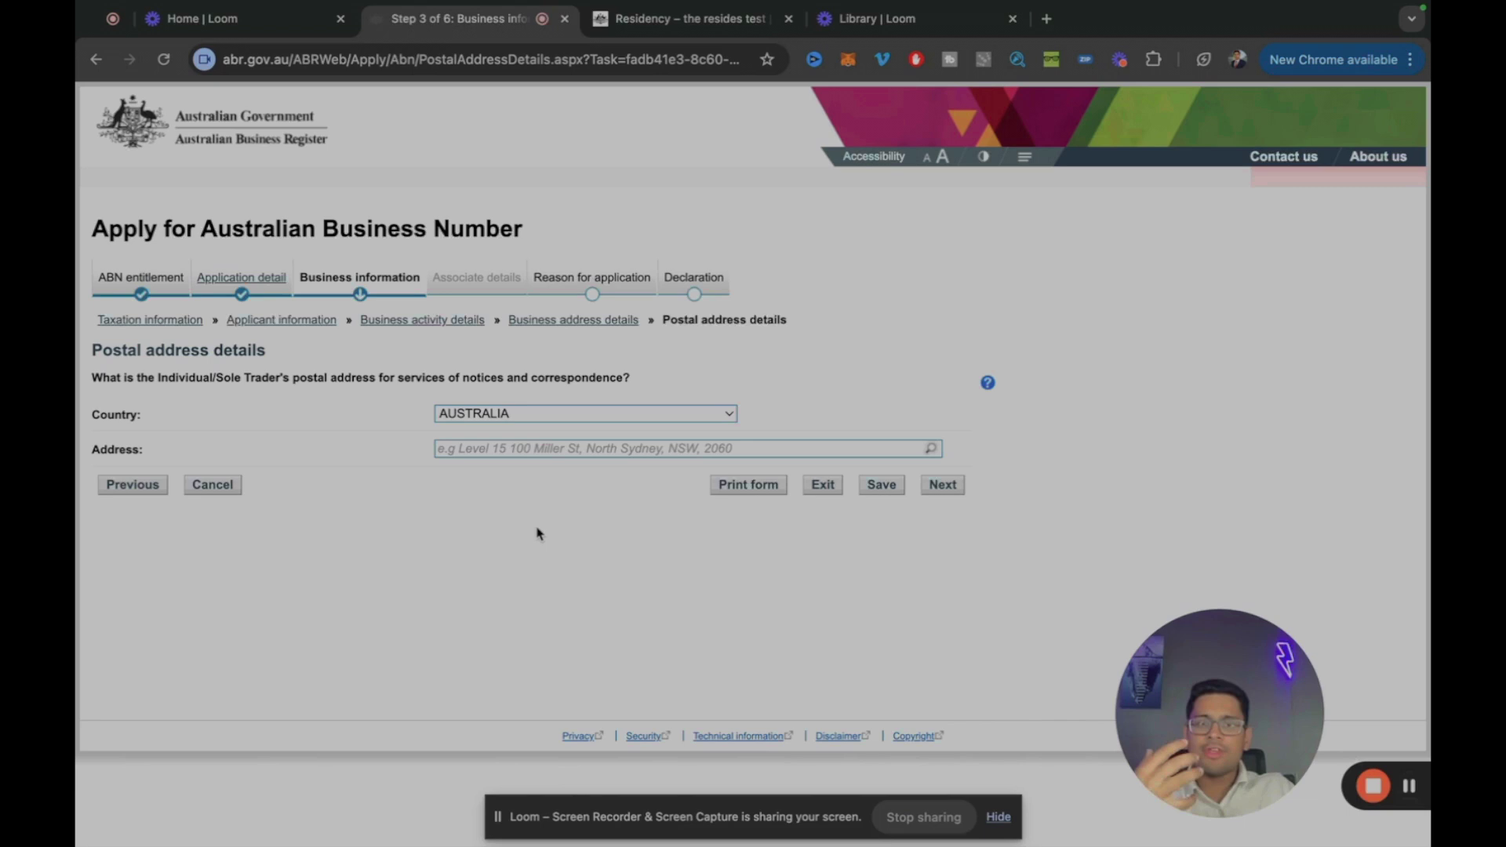
Step: Enter the postal address, then review the contact details, leaving More contacts on No
left_click(534, 452)
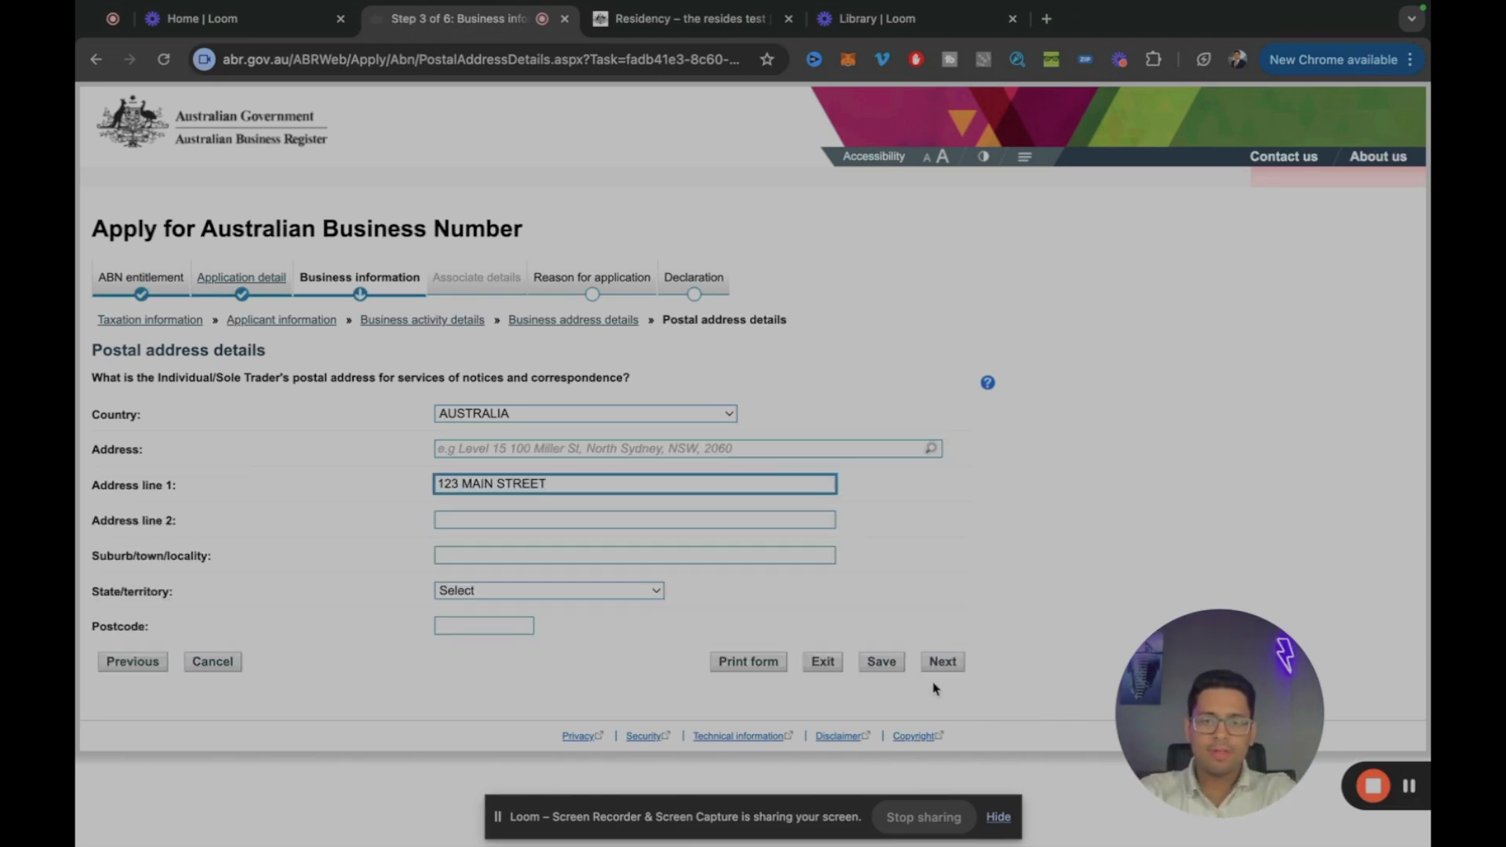
left_click(945, 662)
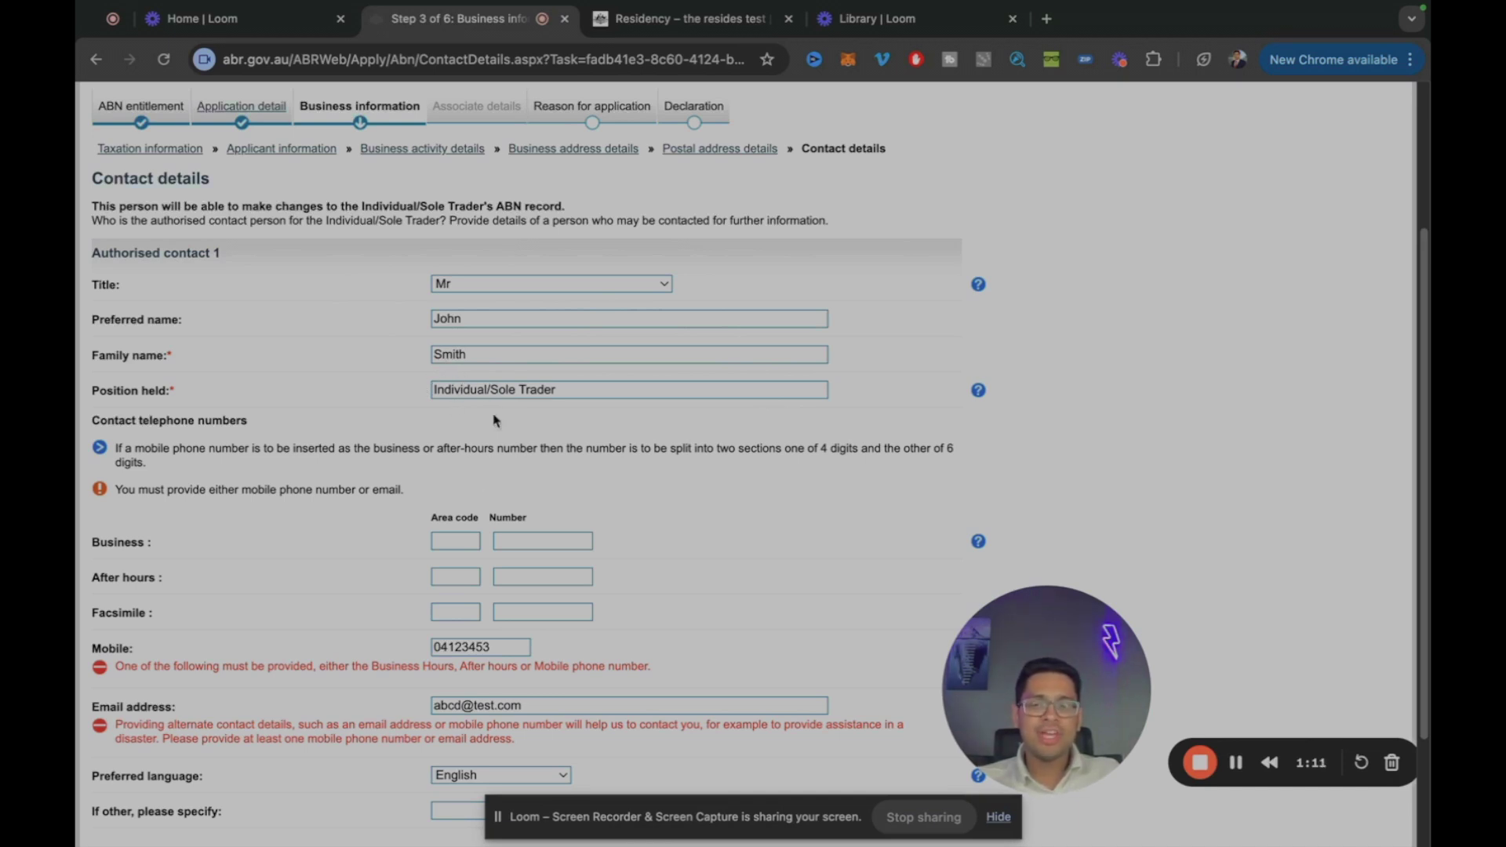
scroll(478, 573, "down", 1)
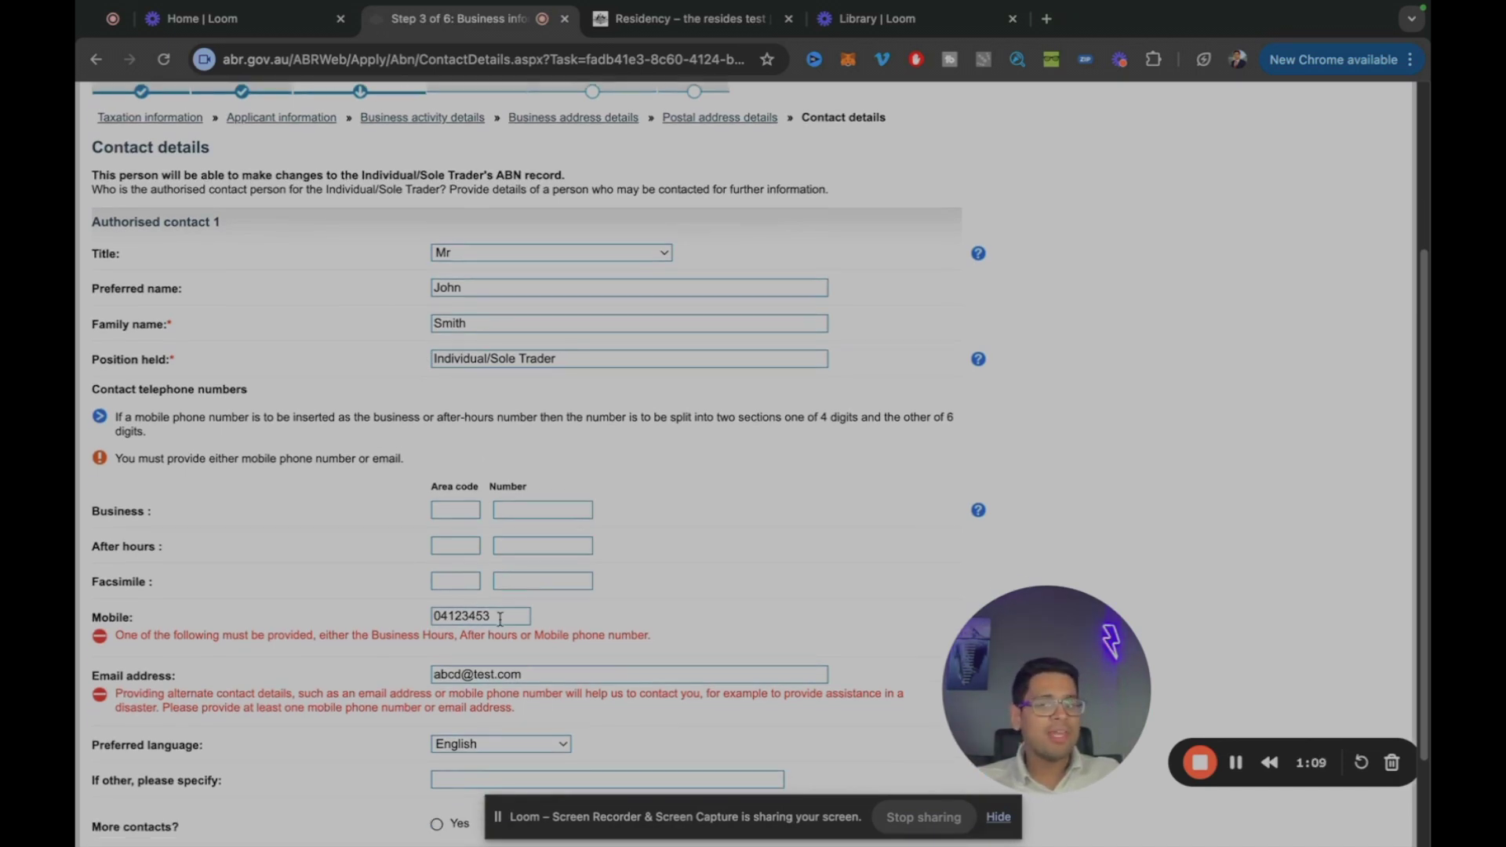
scroll(549, 696, "down", 3)
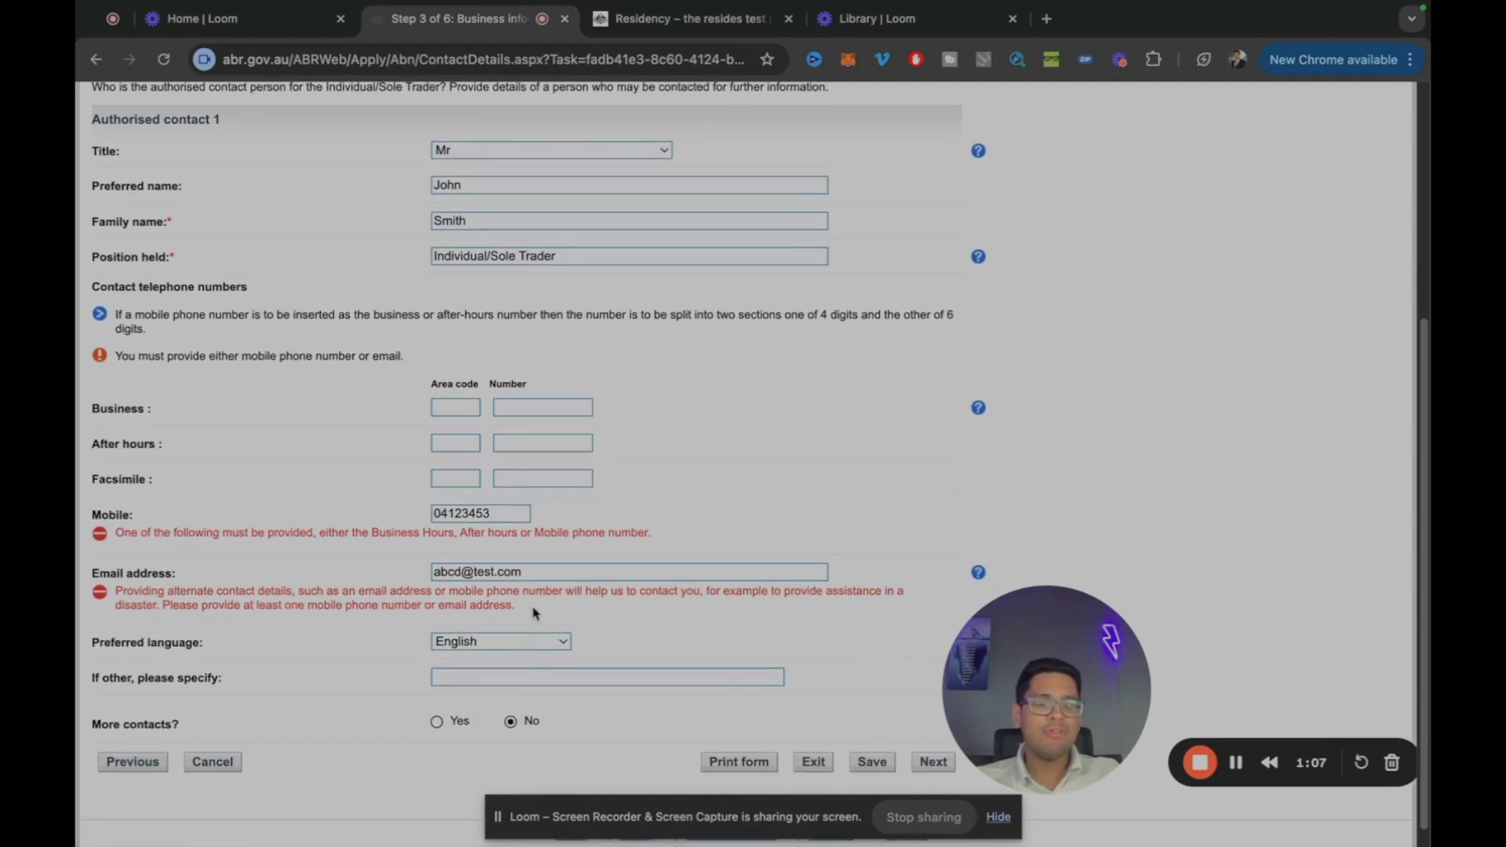
scroll(770, 681, "down", 1)
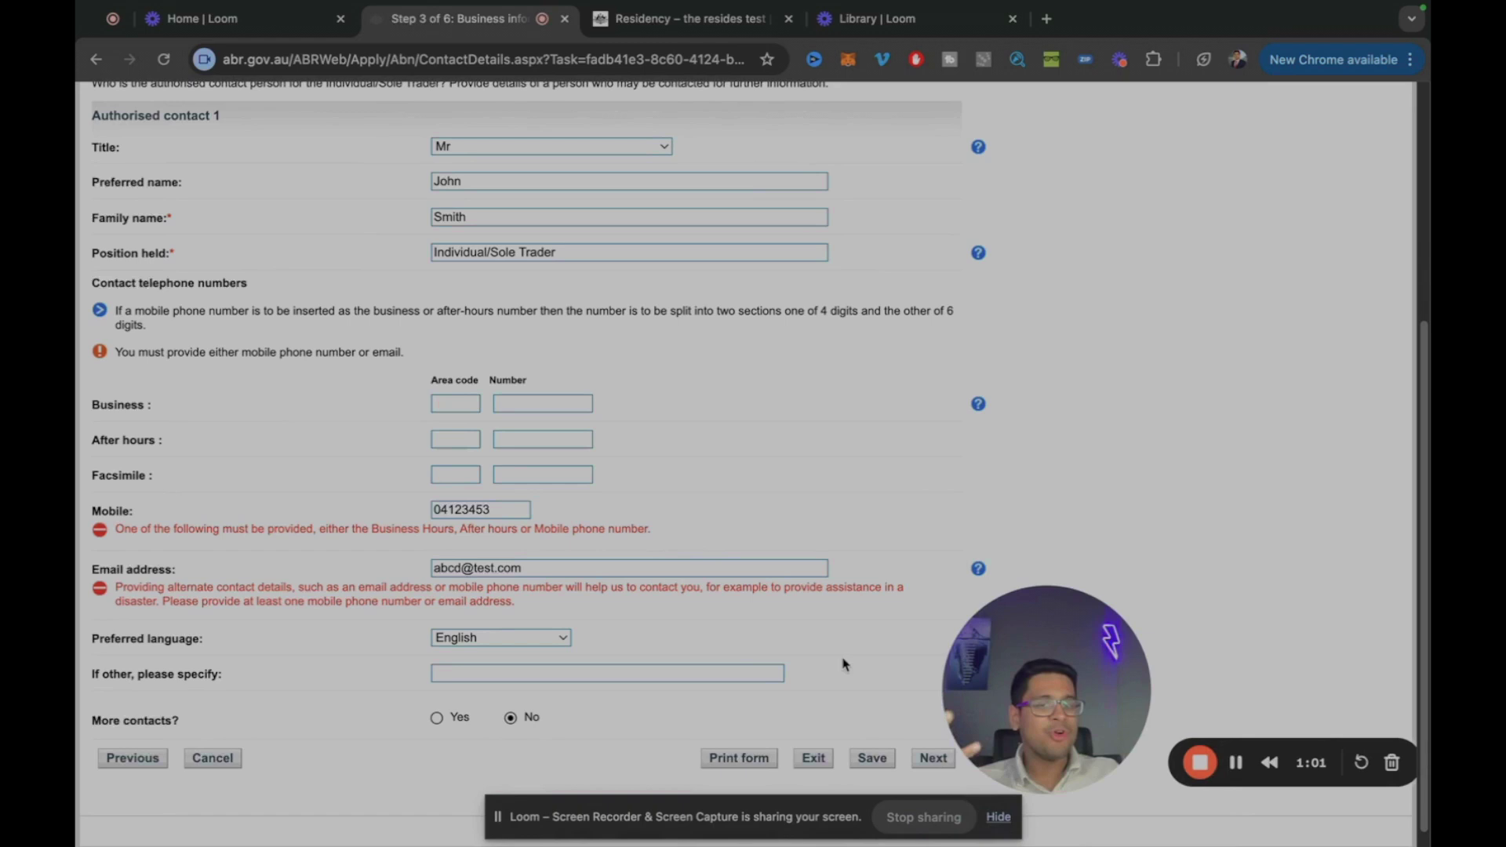
left_click(930, 758)
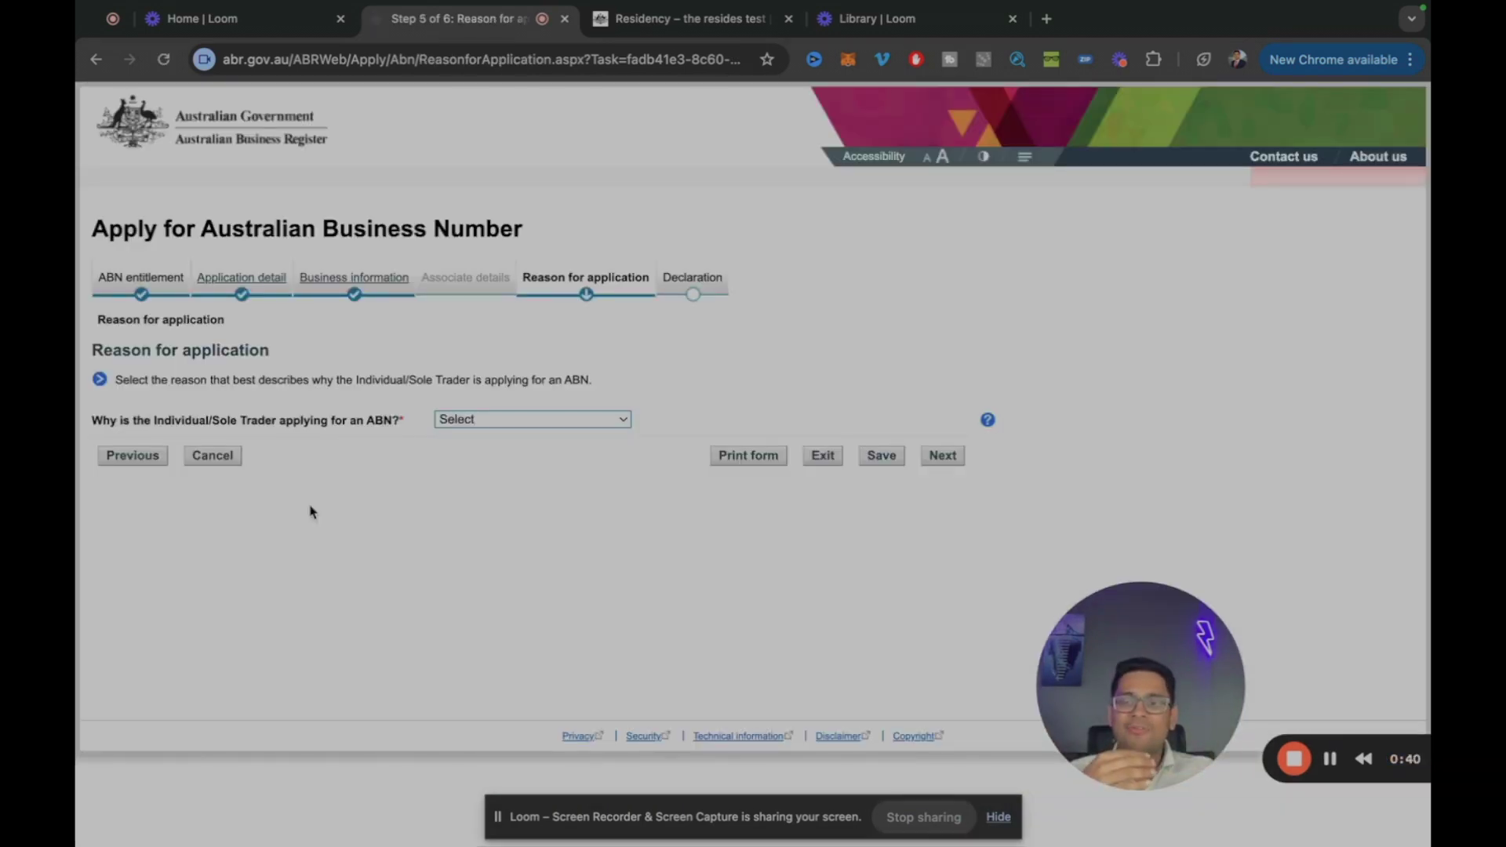
Step: Give New Business in Australia as the reason and confirm it's the first time in business
left_click(487, 417)
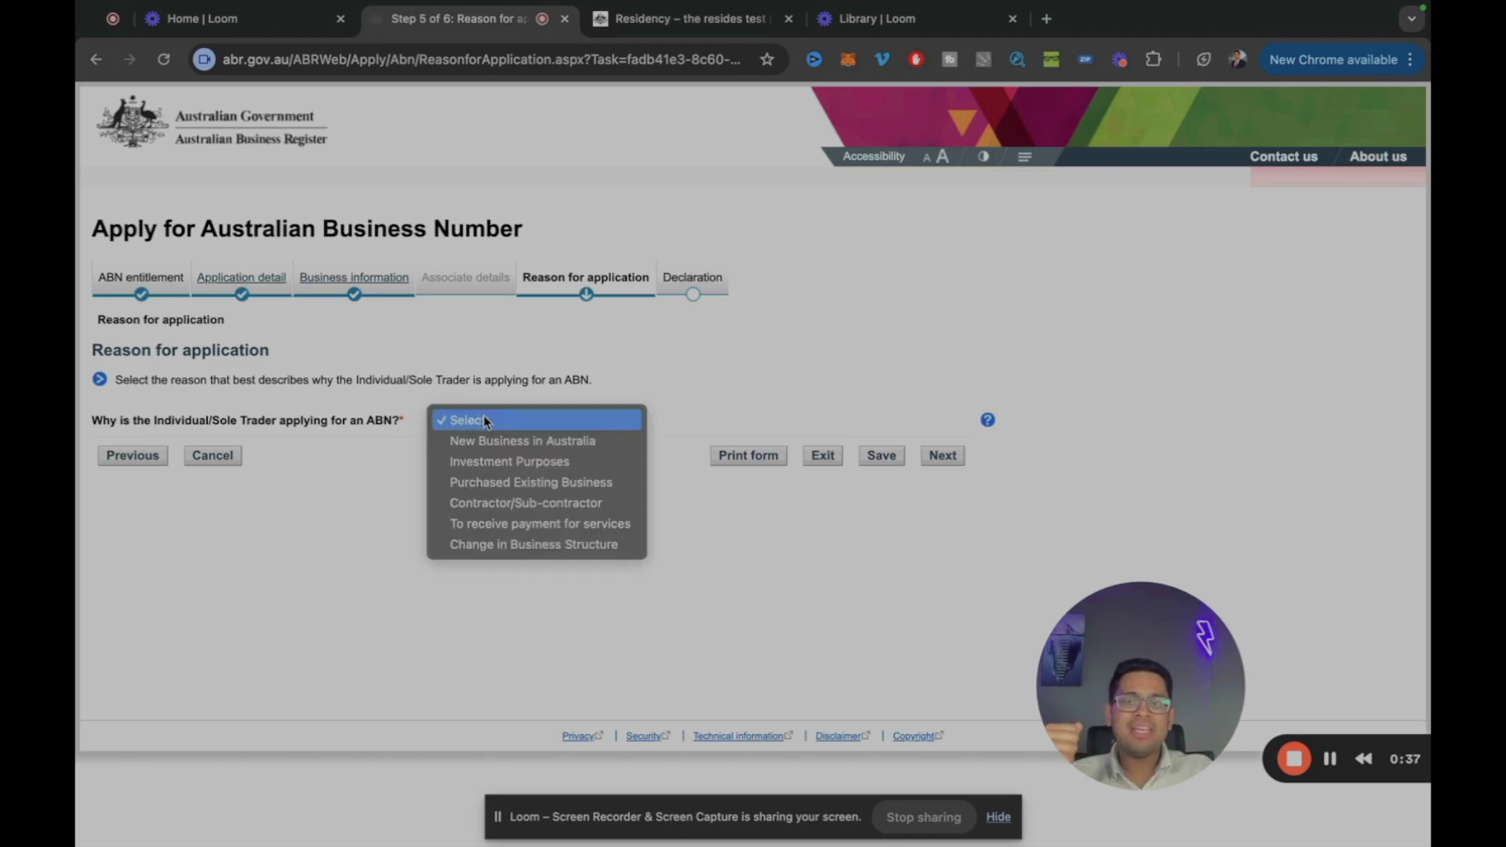
left_click(524, 443)
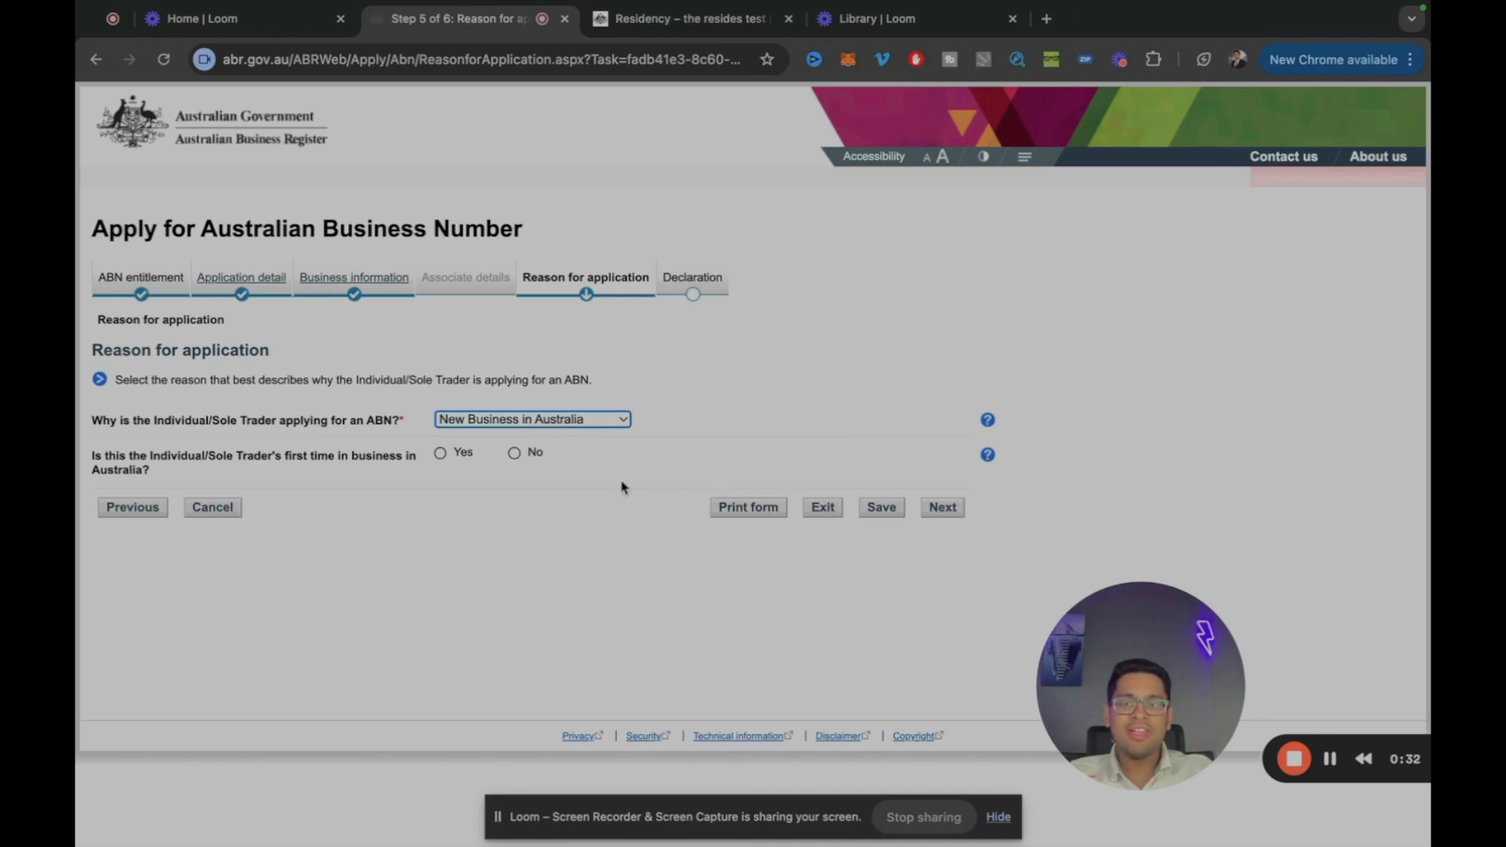
left_click(440, 453)
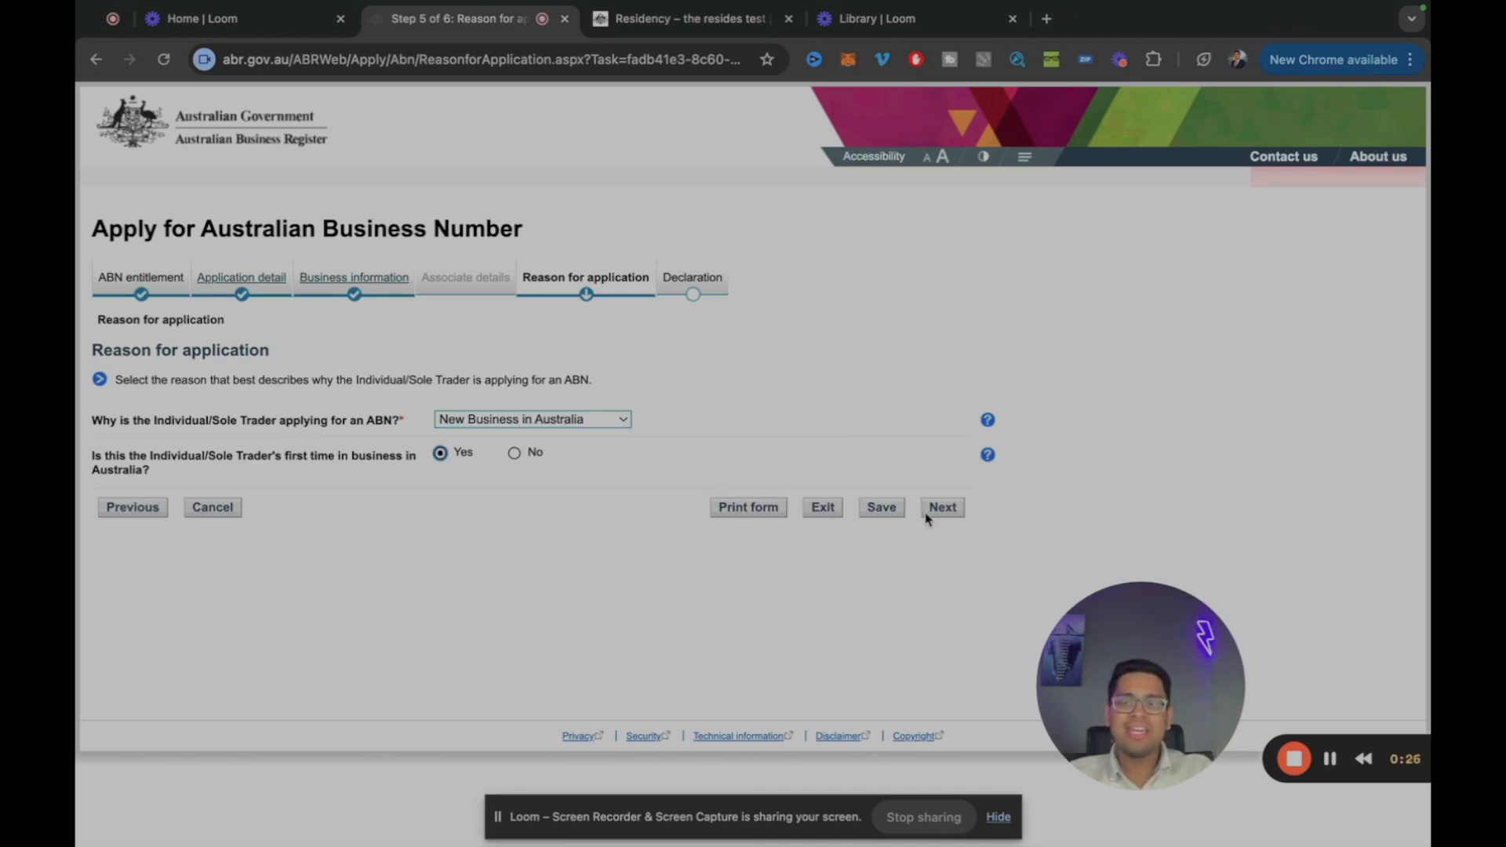
left_click(942, 508)
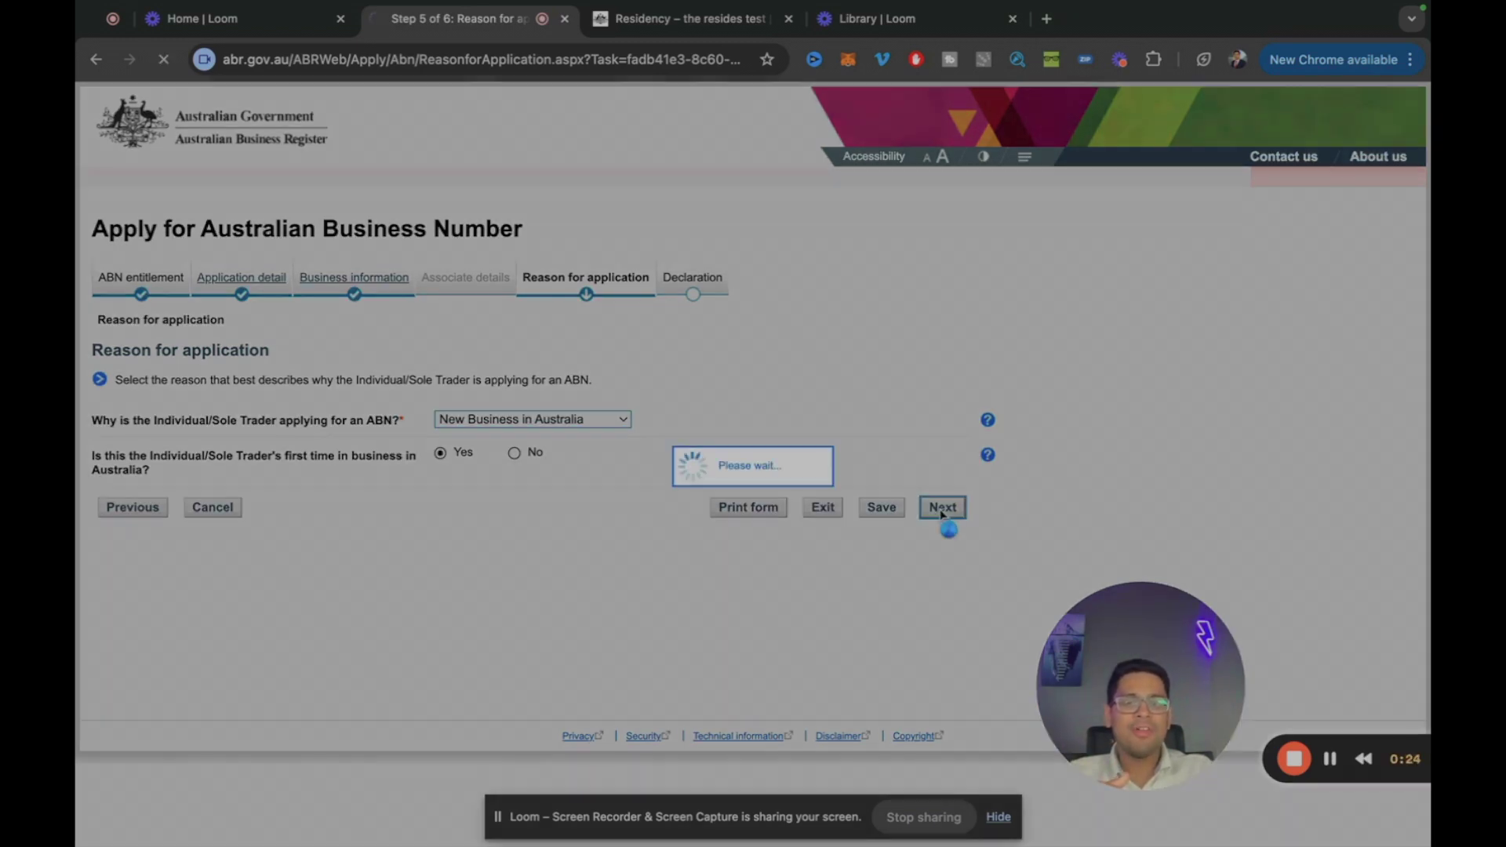
Step: Fill the declaration with the declarant's name, position 'Sole trader' and date 21/08/2024
scroll(759, 558, "down", 2)
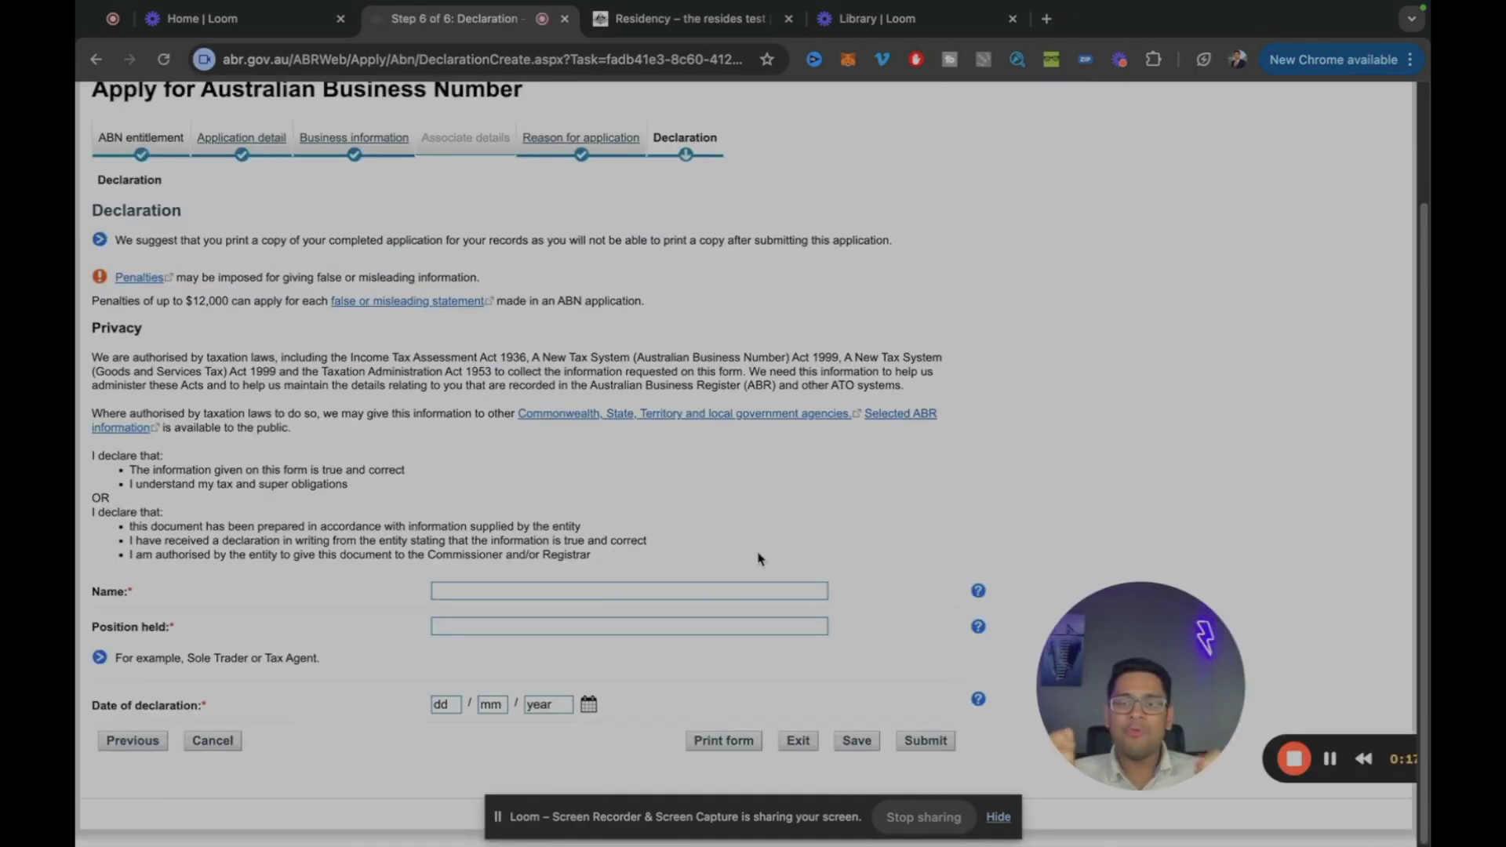
left_click(618, 591)
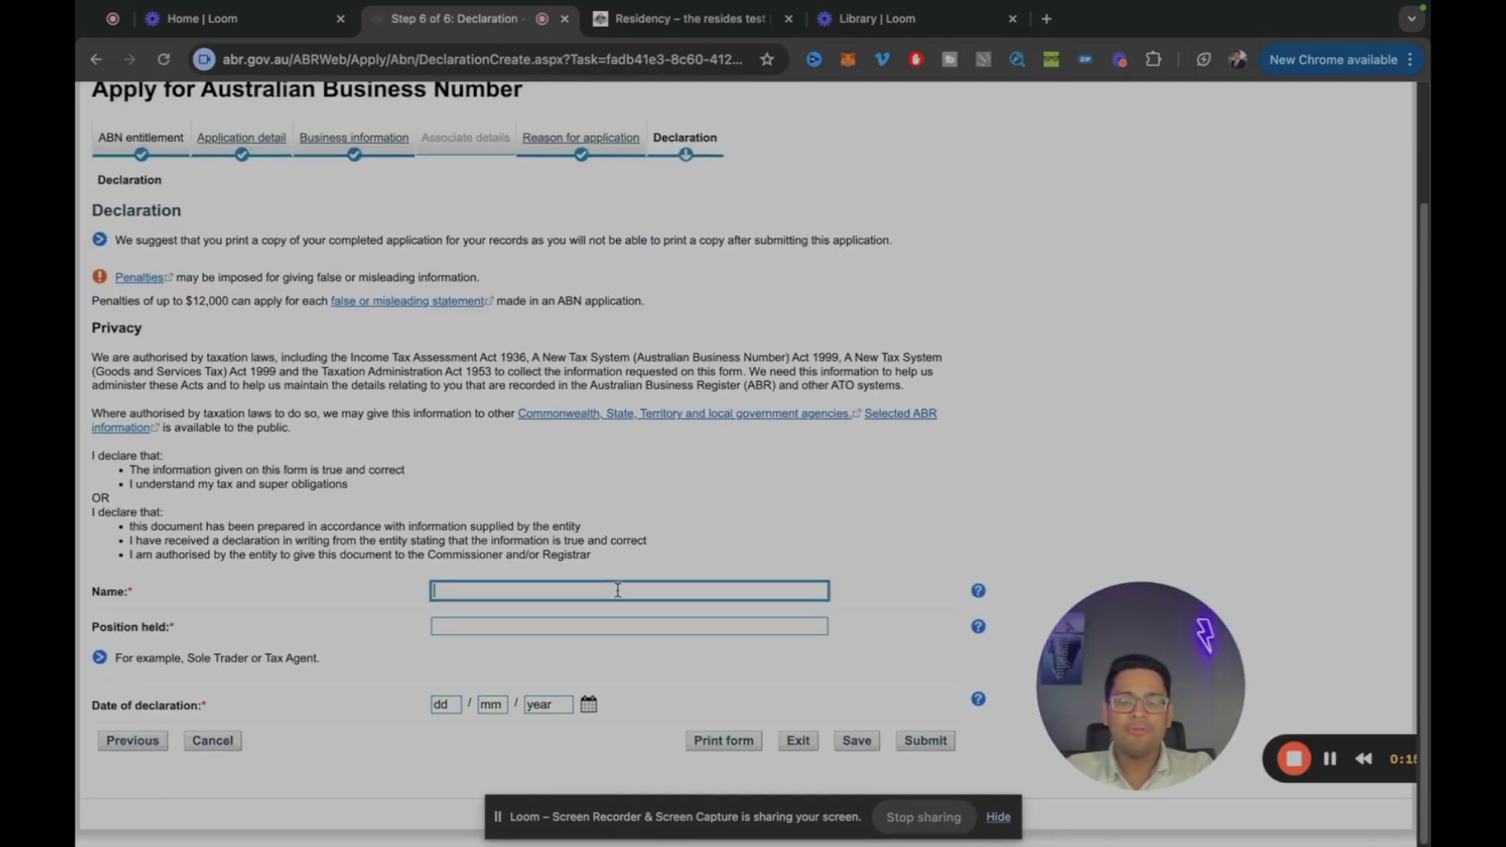
type("John Smnith")
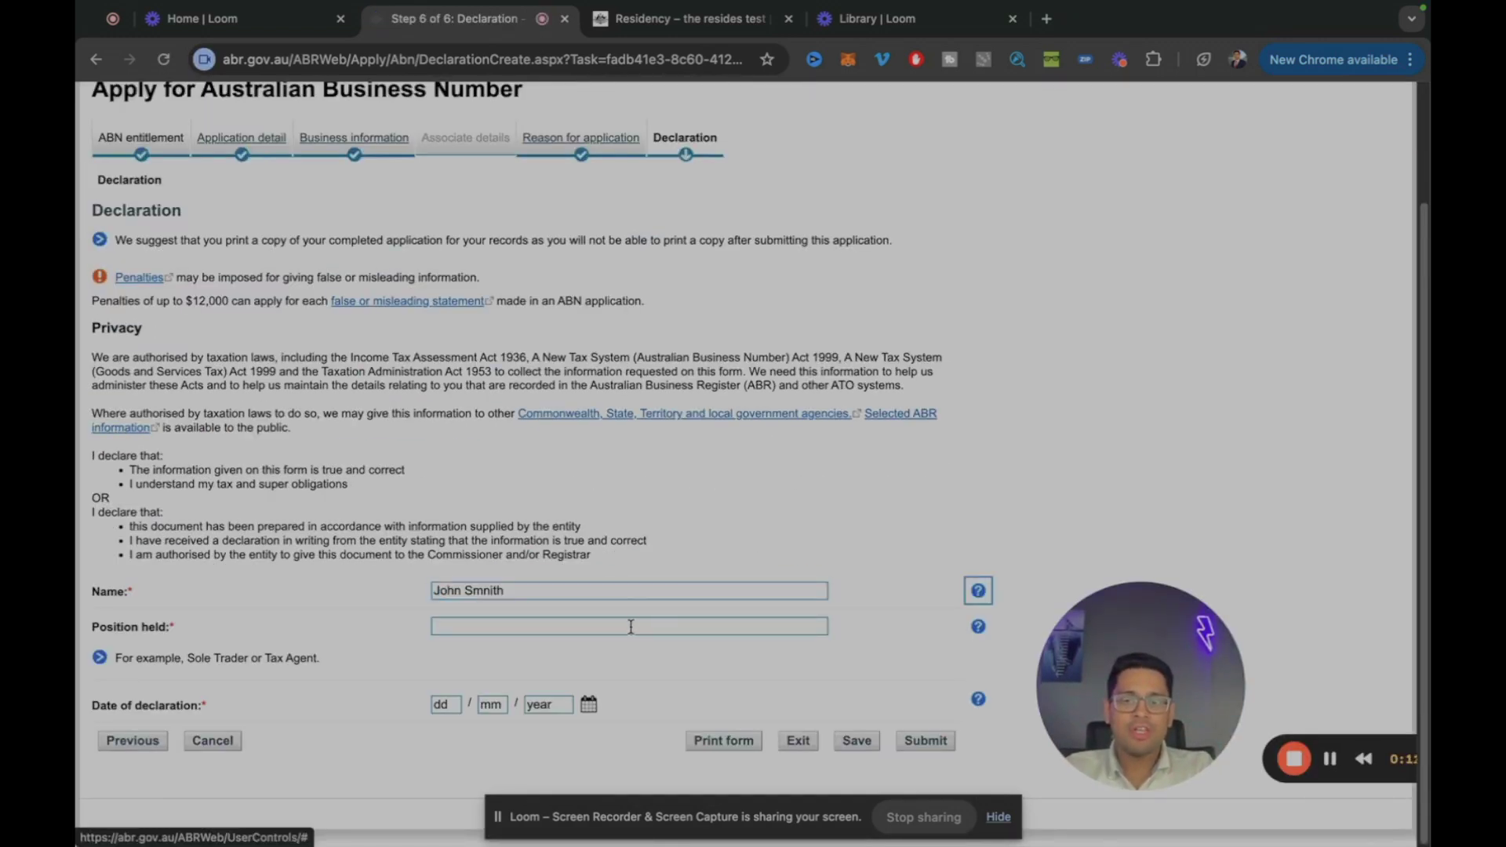
left_click(631, 627)
type("Sole trader")
left_click(437, 704)
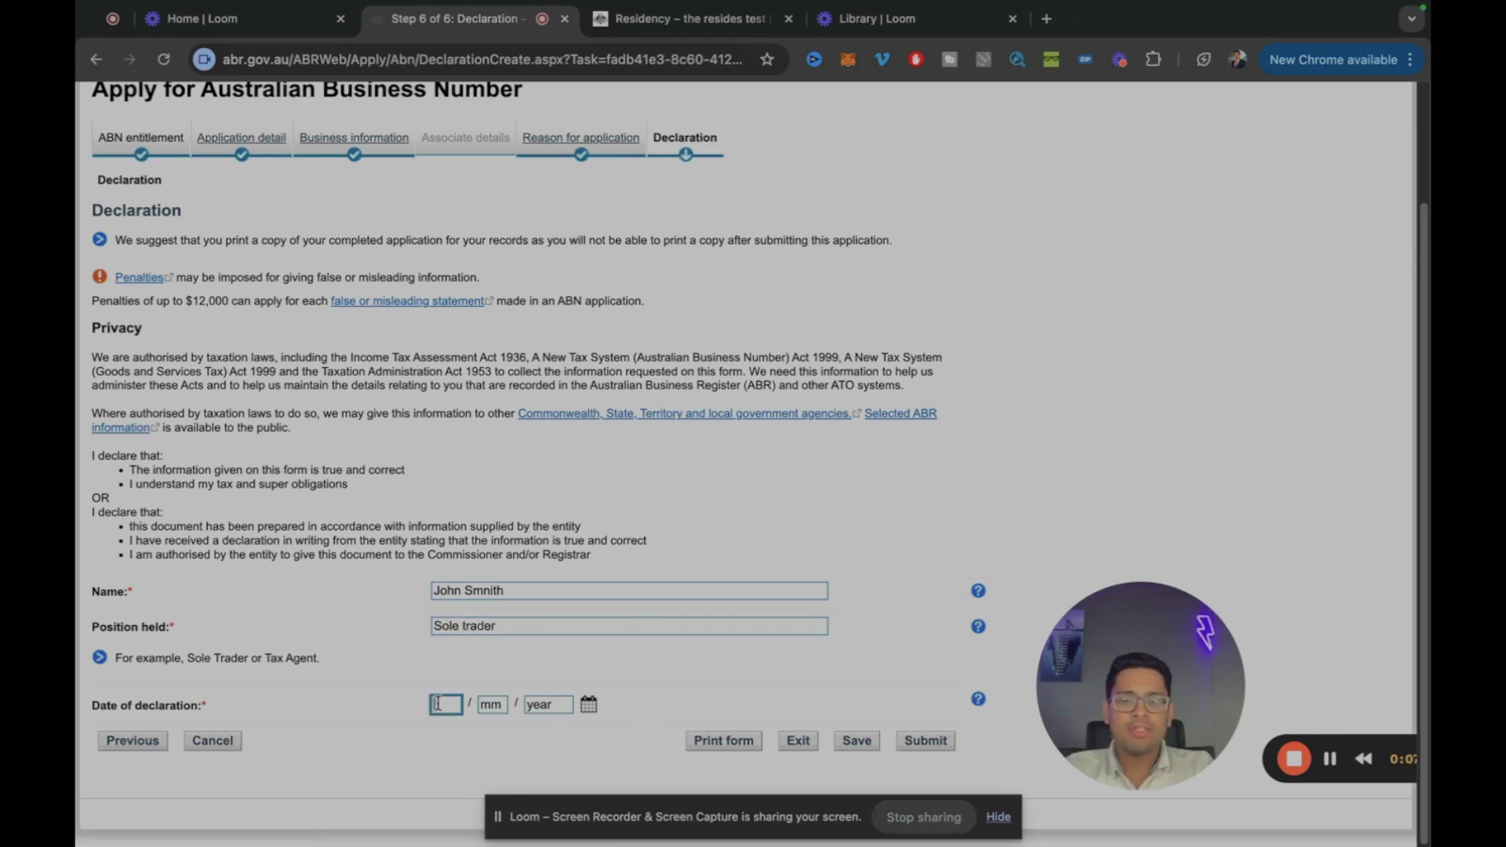
type("21")
key("Tab")
type("08")
key("Tab")
type("2024")
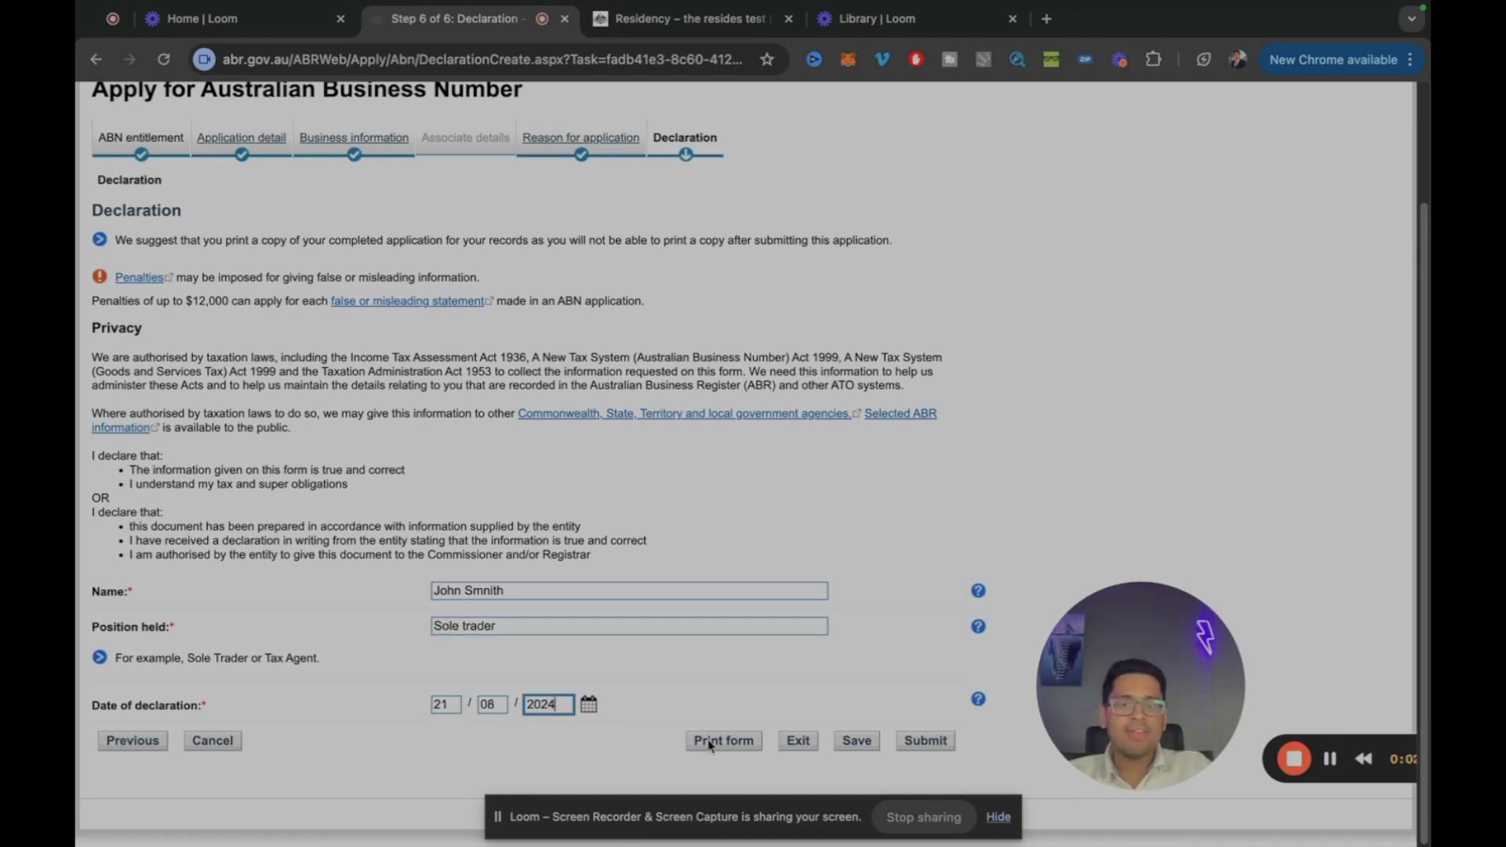